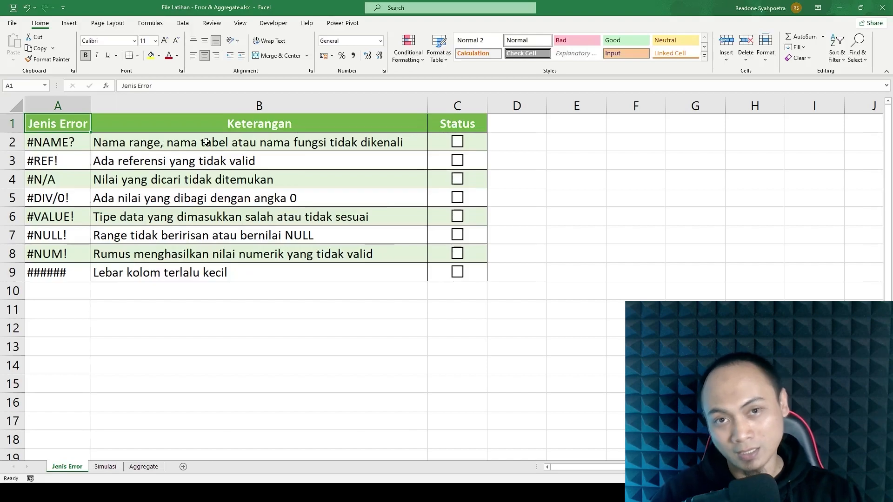
Open the Simulasi sheet and compare the item names in Tabel Pembelian with the Jumlah reference table in columns H and I.
key(ctrl+Page_Down)
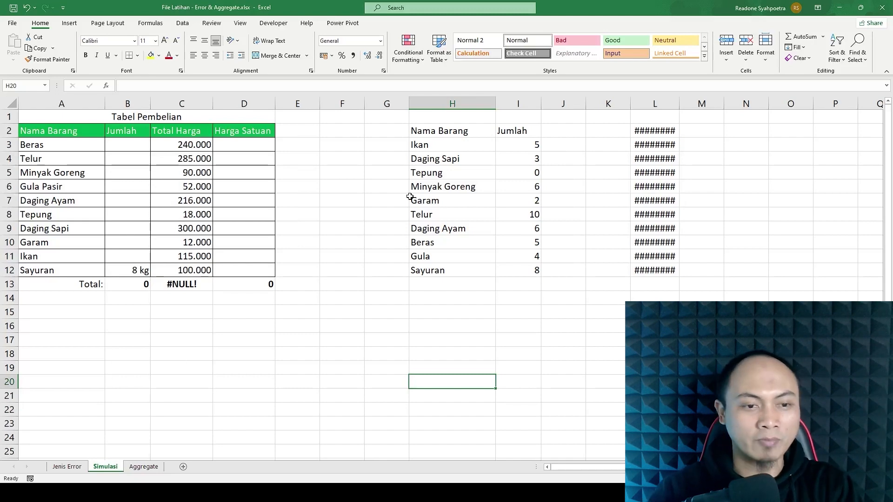
mouse_move(425, 133)
mouse_down()
mouse_move(561, 287)
mouse_move(539, 280)
mouse_up()
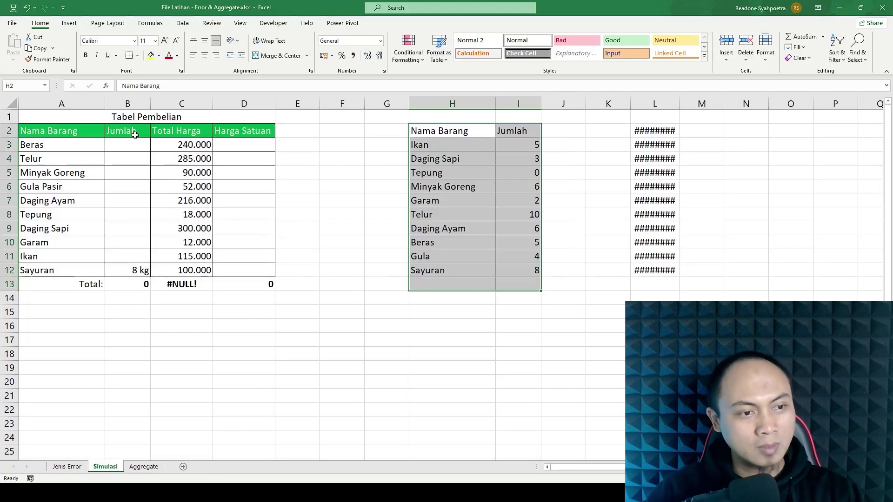
click(125, 145)
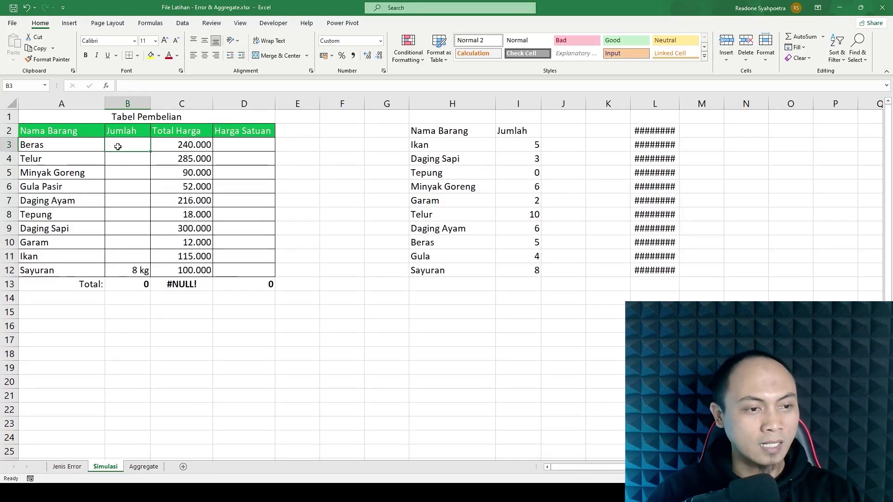
click(56, 142)
key(ctrl+shift+Down)
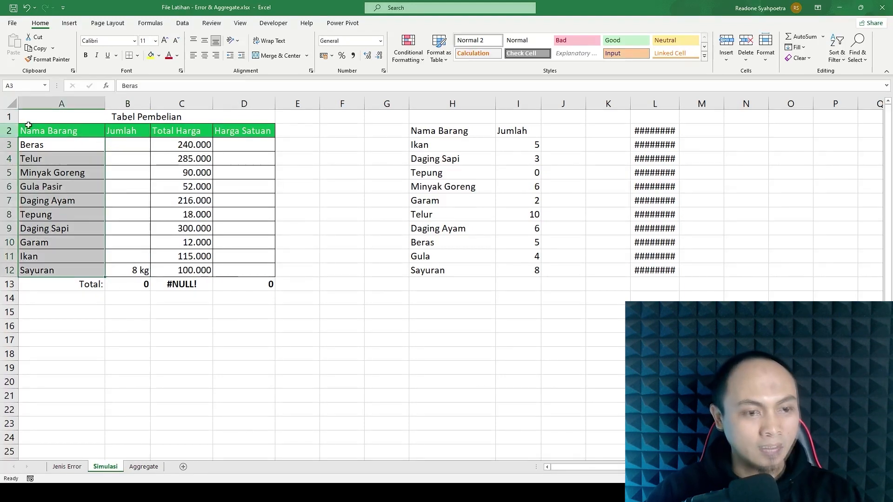
drag(530, 145, 520, 269)
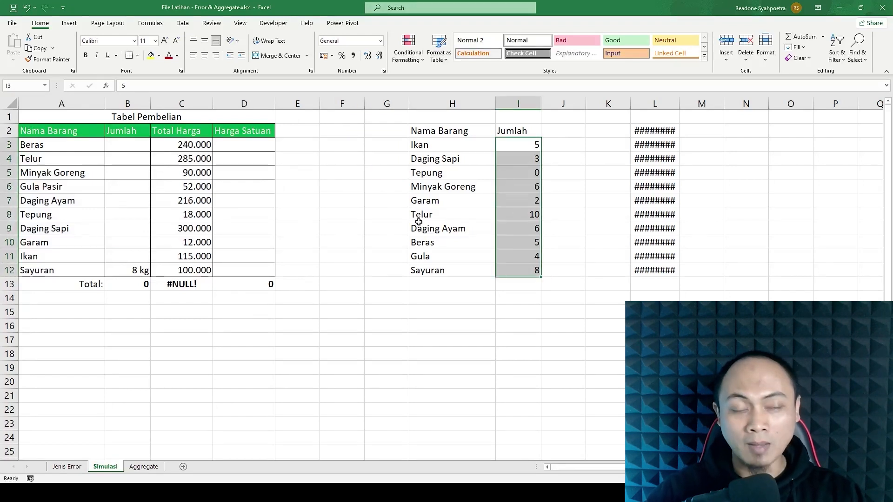
Enter the deliberately misspelled lookup formula =pilookup(A3;$H$2:$I$12;2;0) in the Jumlah cell for Beras, B3.
click(122, 147)
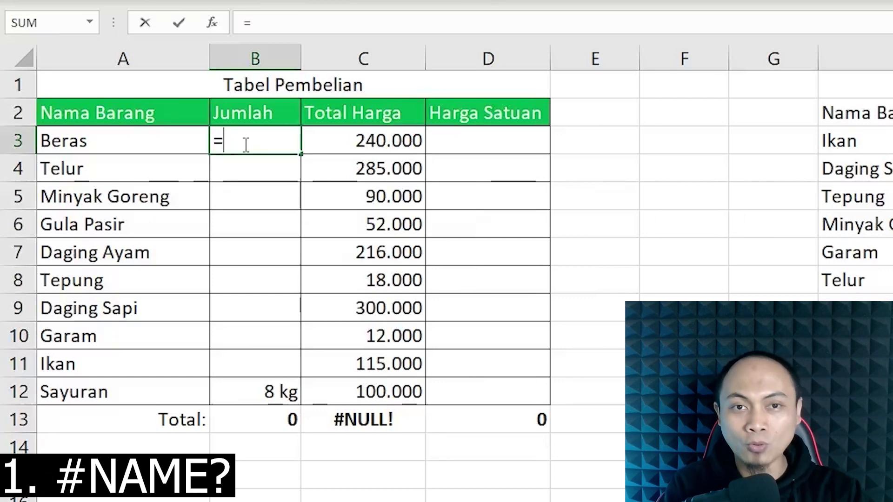
text(p)
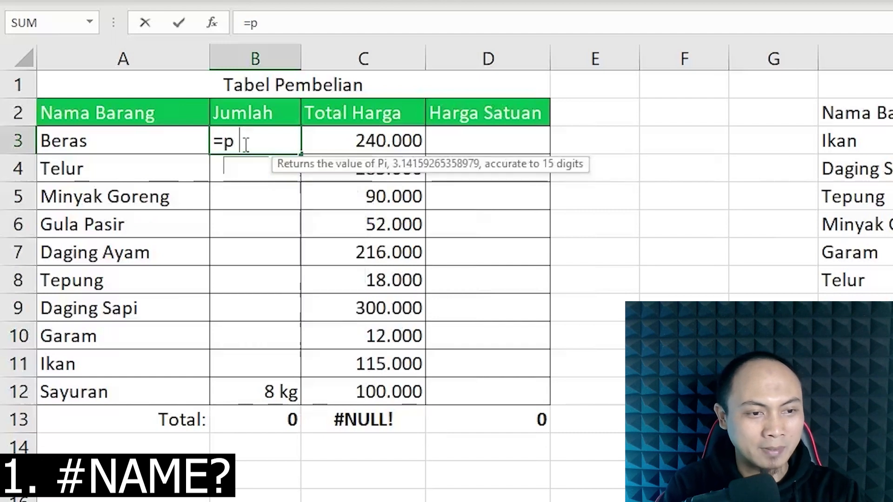
text(ilookup)
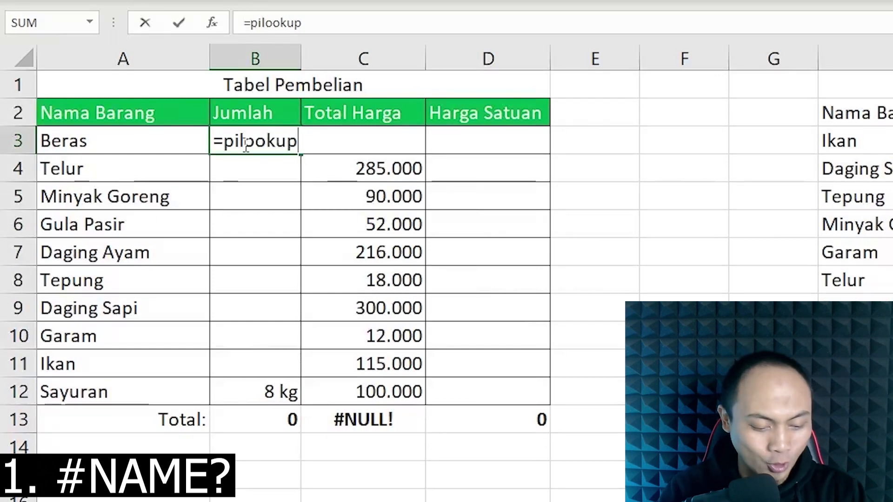
text(()
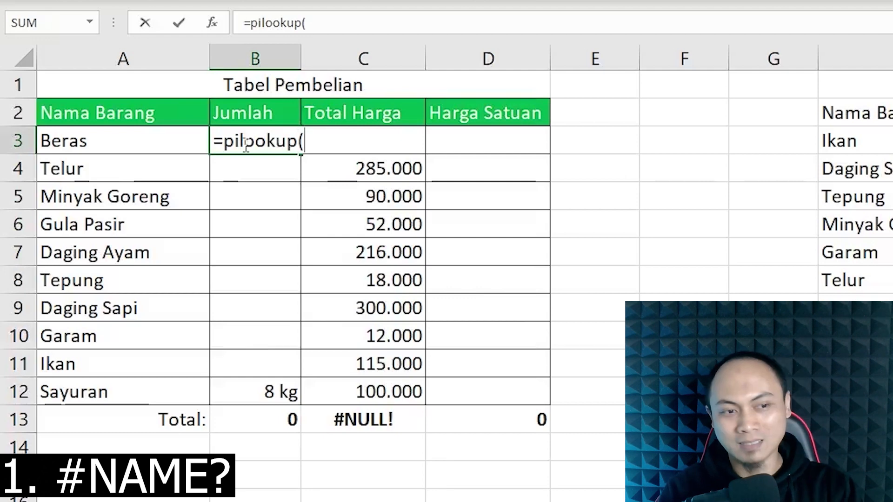
click(120, 142)
text(;)
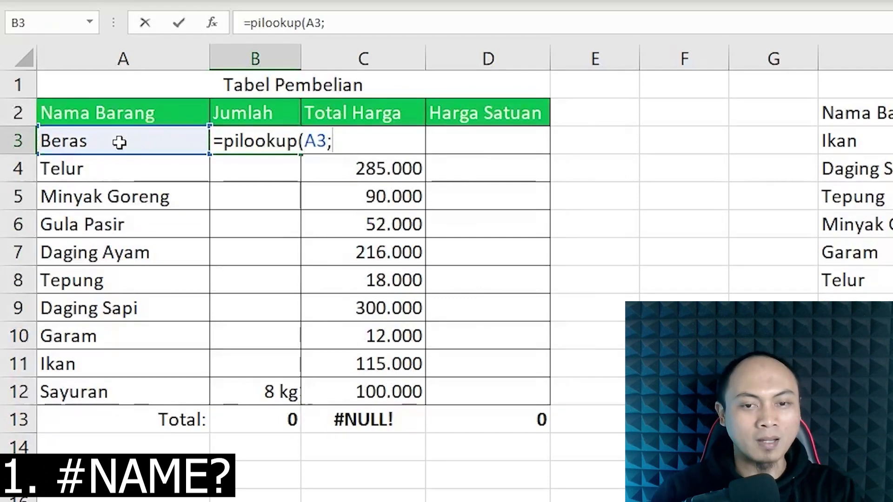
drag(857, 111, 884, 392)
key(F4)
text(;)
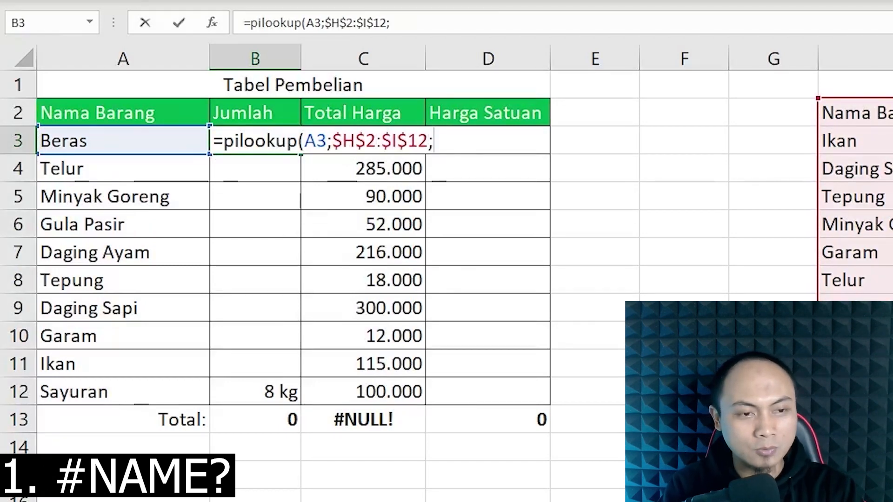
text(2;0)
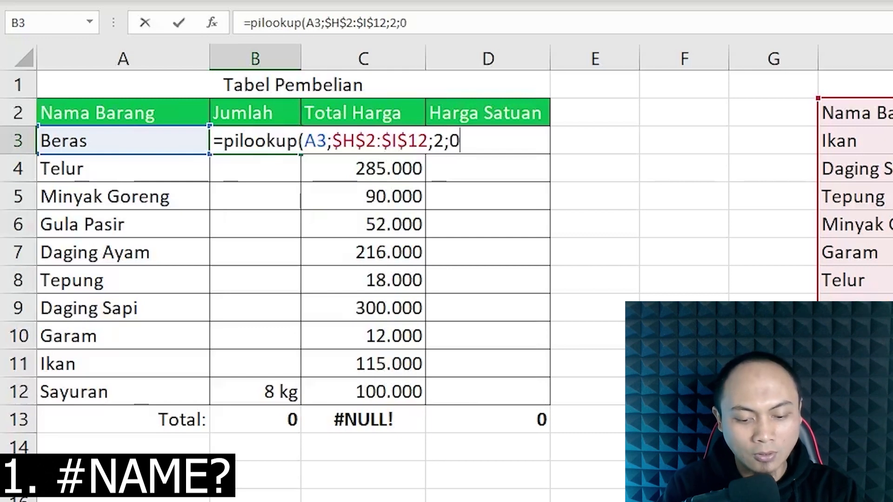
text())
key(Return)
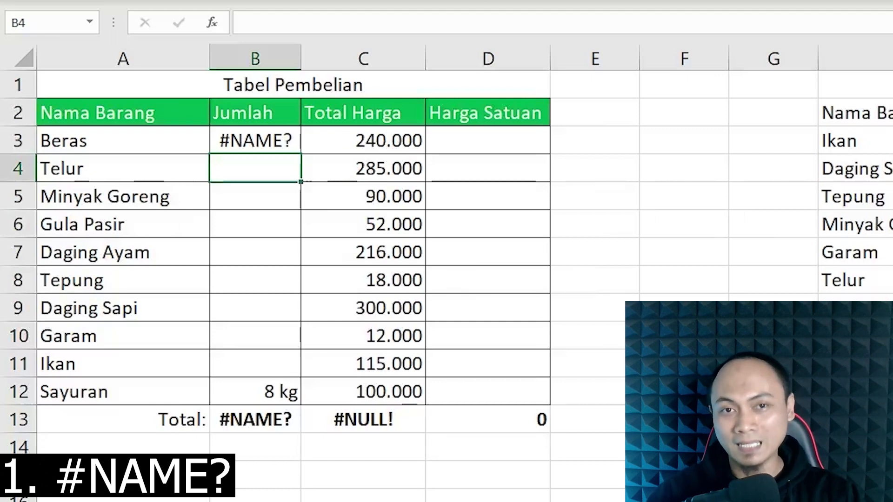
Correct the function name in B3 so the formula reads =vlookup(A3;$H$2:$I$12;2;0).
click(258, 140)
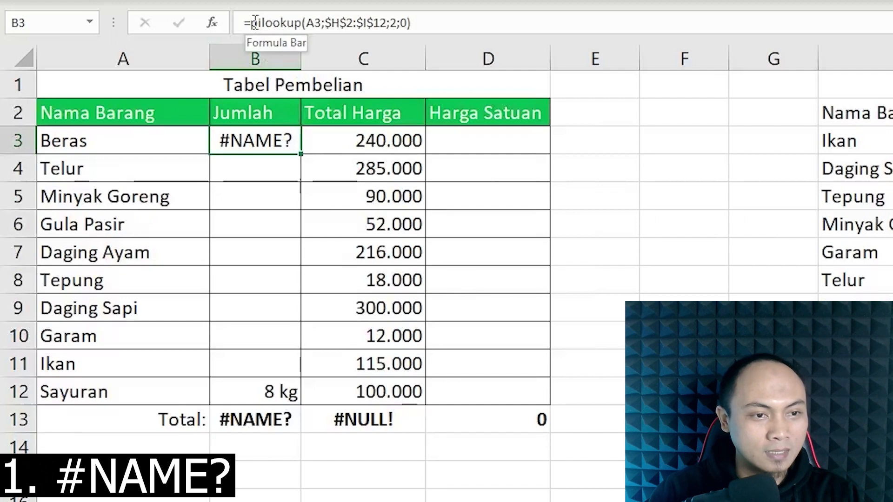
drag(250, 22, 262, 22)
text(v)
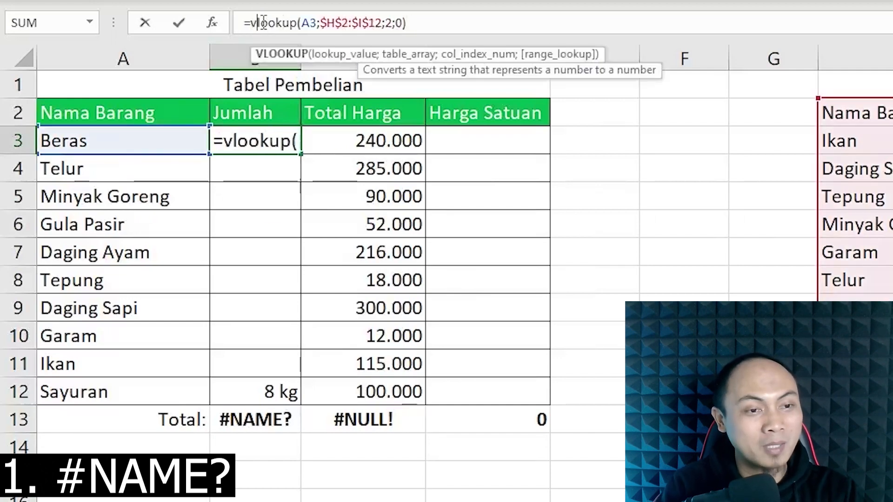
key(Return)
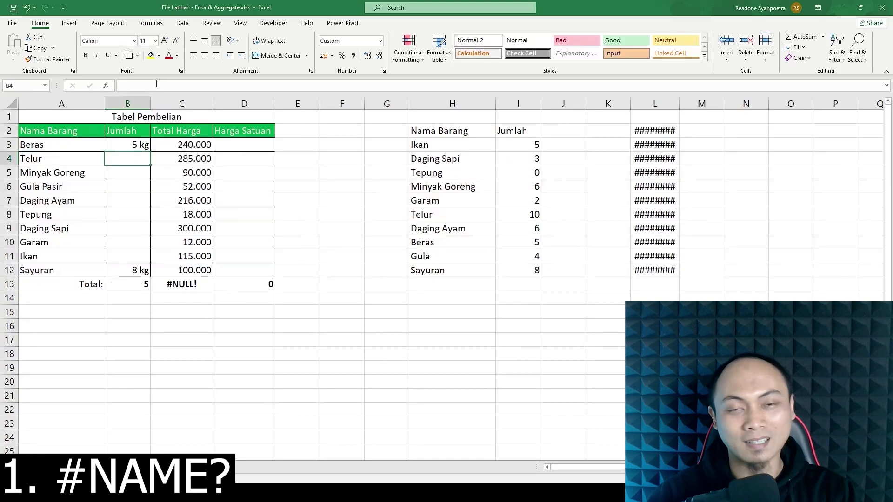
Check the formula in B3, and mark the #NAME? row's Status box on the Jenis Error sheet.
click(115, 147)
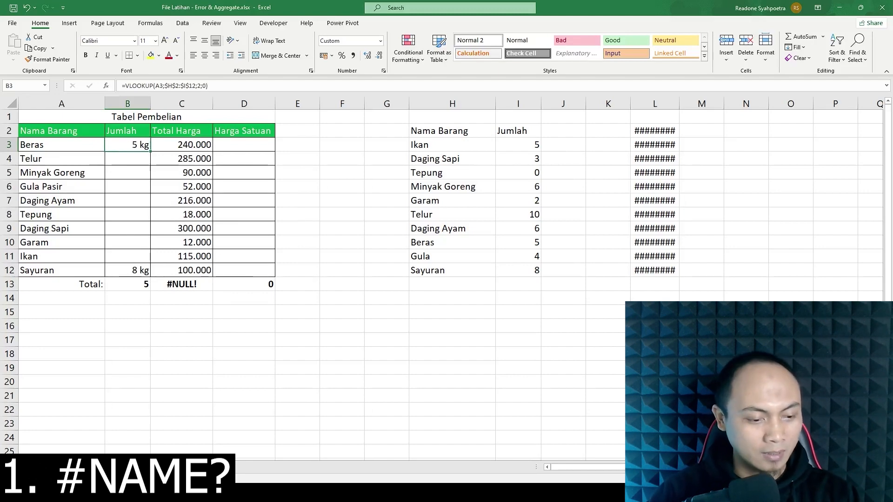
key(ctrl+Page_Down)
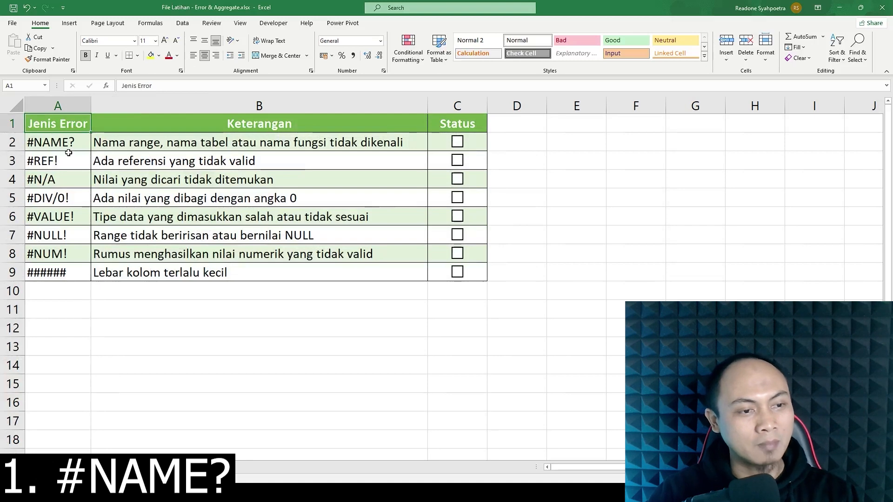
click(443, 147)
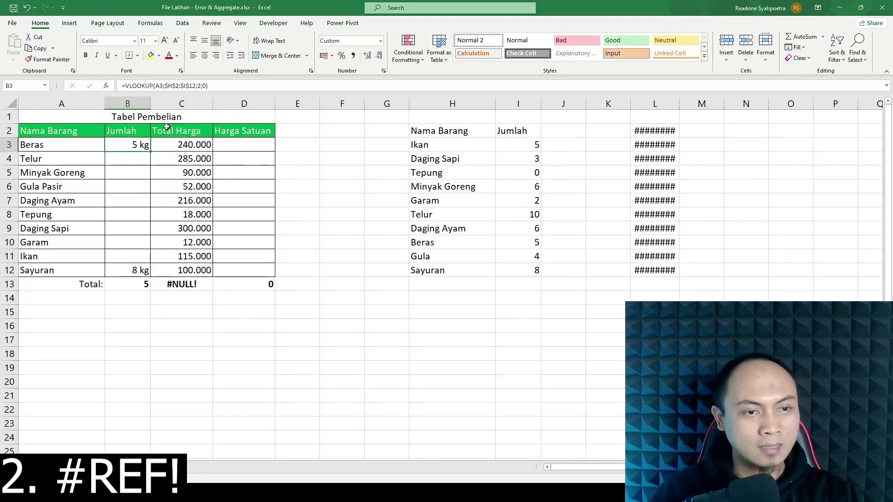
On the Simulasi sheet, try deleting column I, which B3's lookup range uses, check the formula in B3, and undo the deletion.
drag(425, 132, 533, 269)
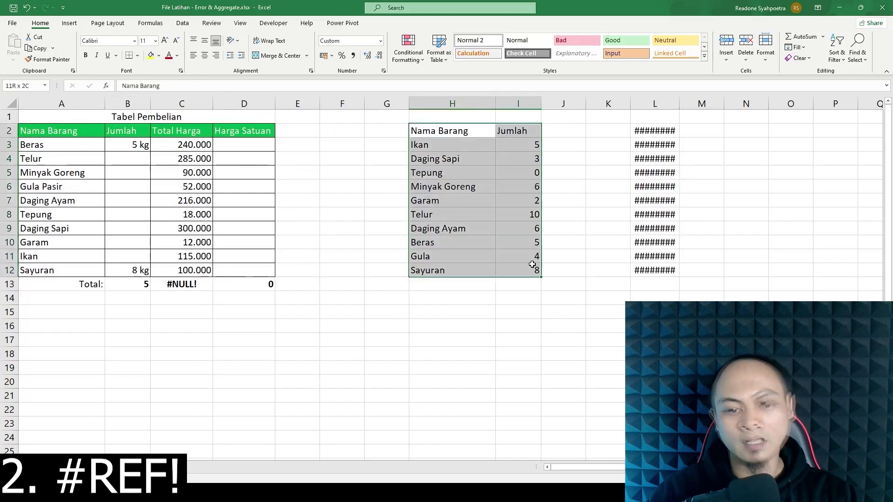
click(135, 144)
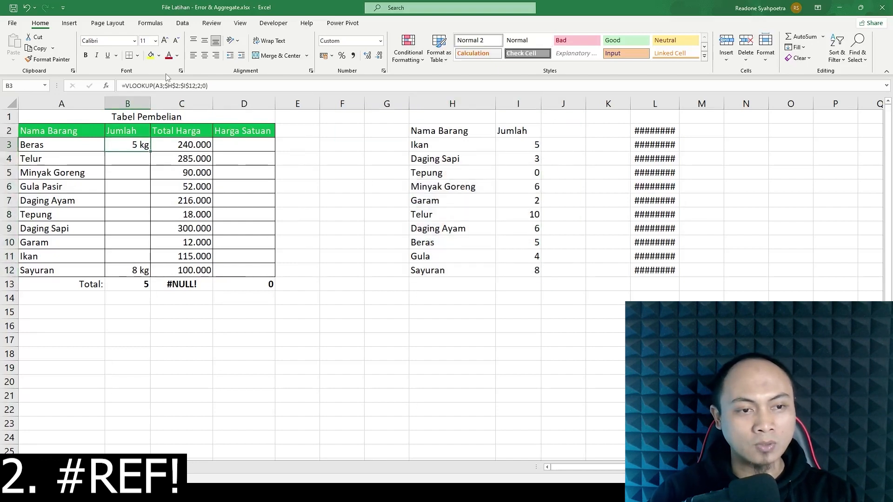
click(200, 86)
key(Escape)
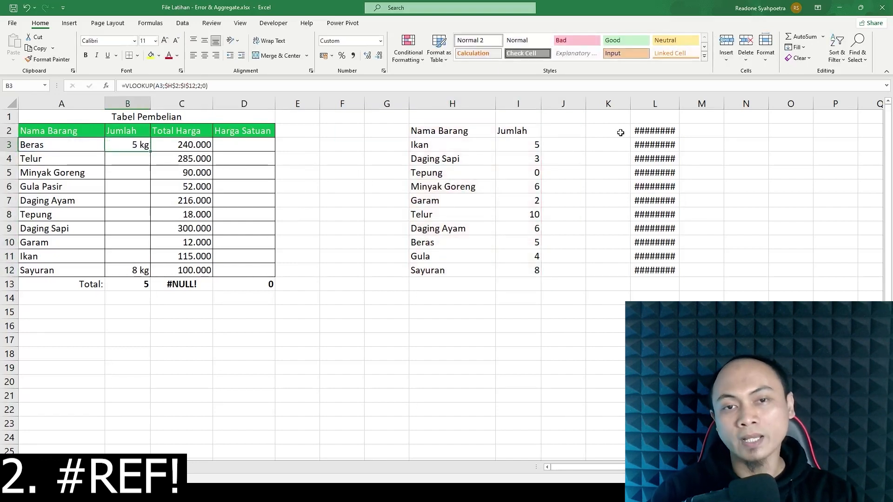
right_click(522, 106)
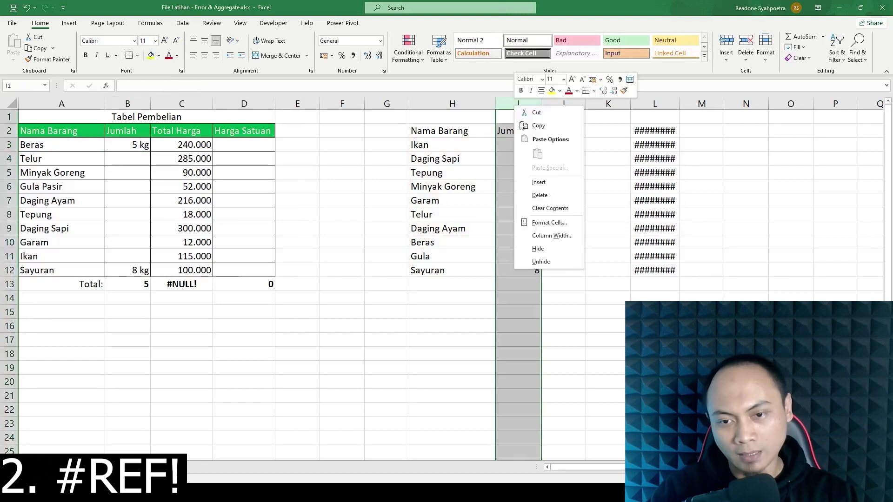
click(537, 195)
click(128, 144)
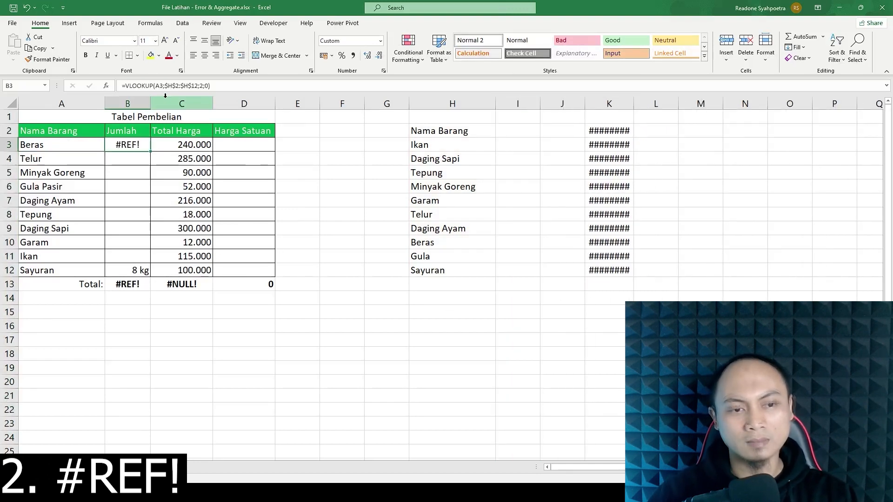
key(ctrl+z)
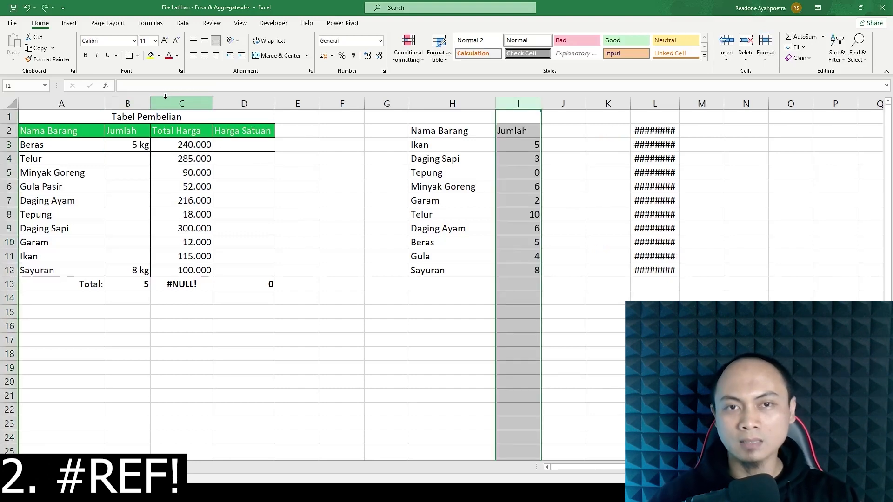
Try deleting cell A3 (Beras) with the cells below shifted up, and undo the deletion.
right_click(74, 145)
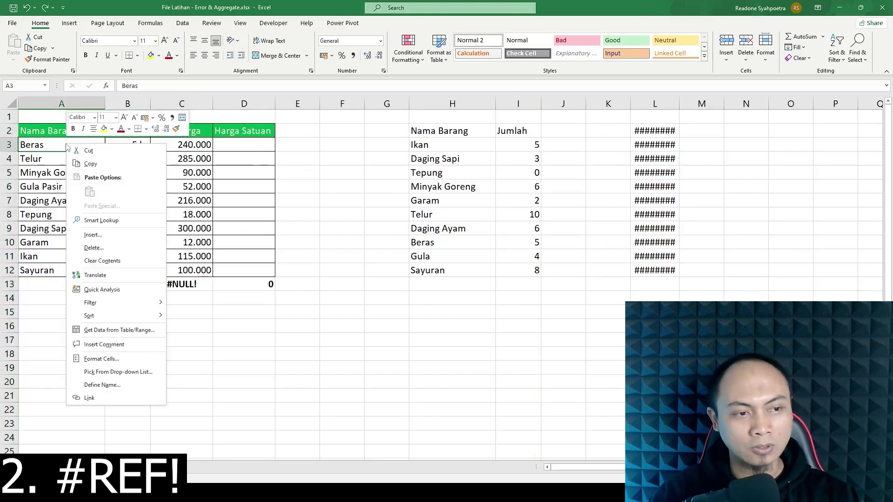
click(93, 249)
click(82, 274)
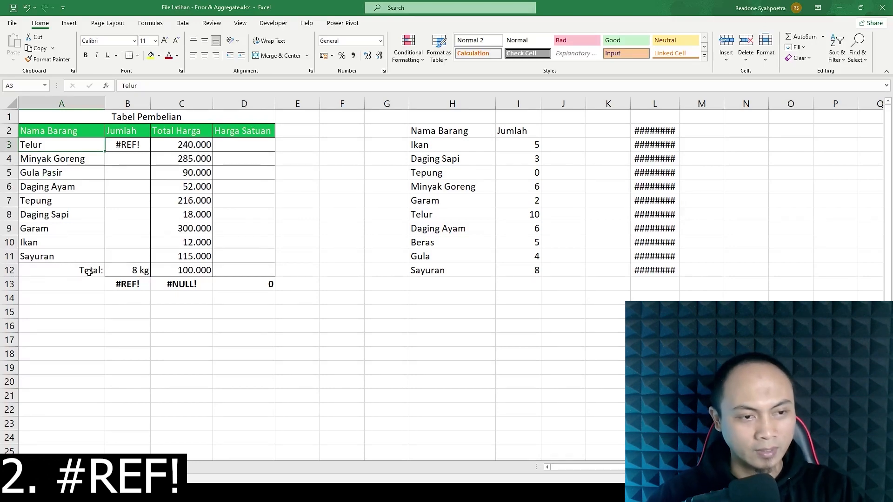
key(ctrl+z)
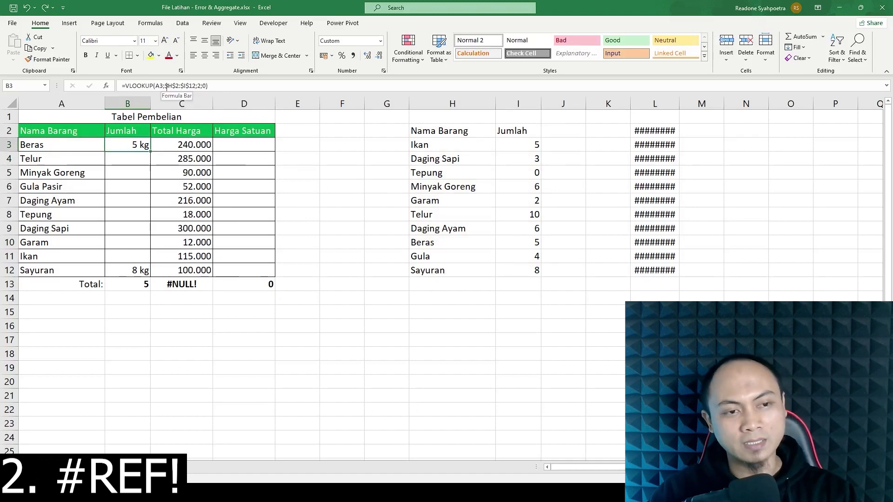
Try setting the column index in B3's VLOOKUP to 3, beyond the two-column range H2:I12, and undo the change.
click(428, 132)
drag(428, 132, 535, 271)
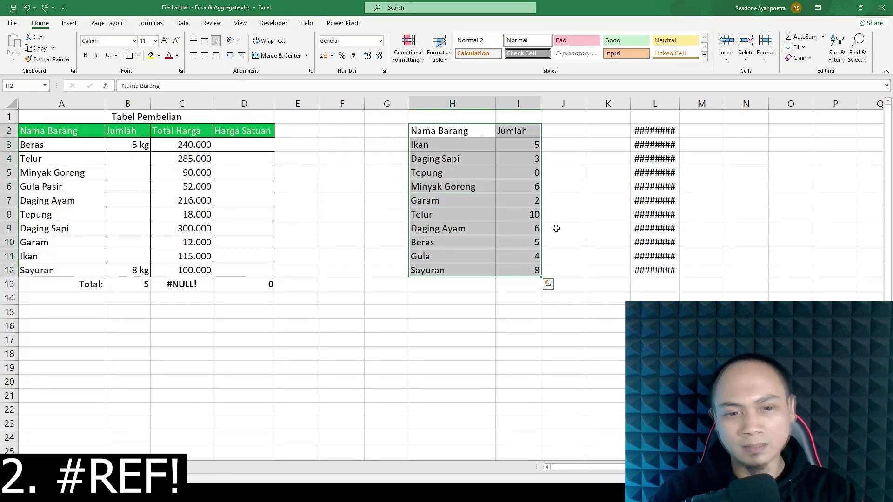
click(120, 148)
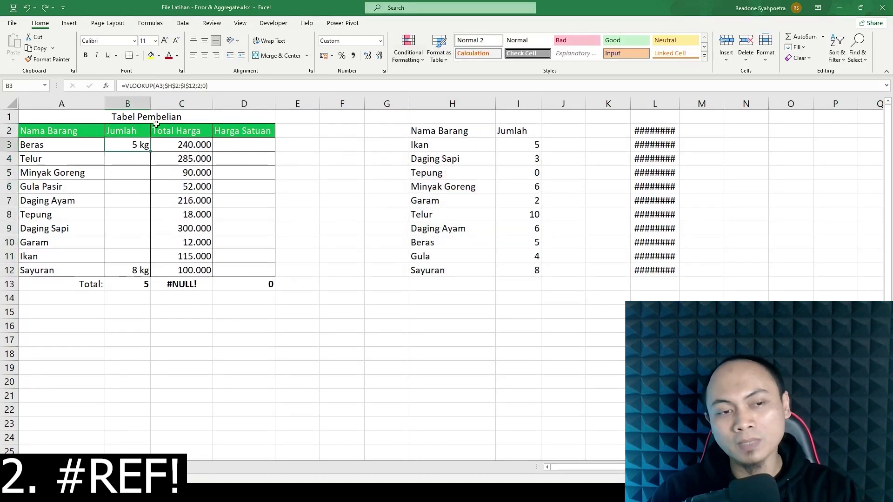
click(199, 84)
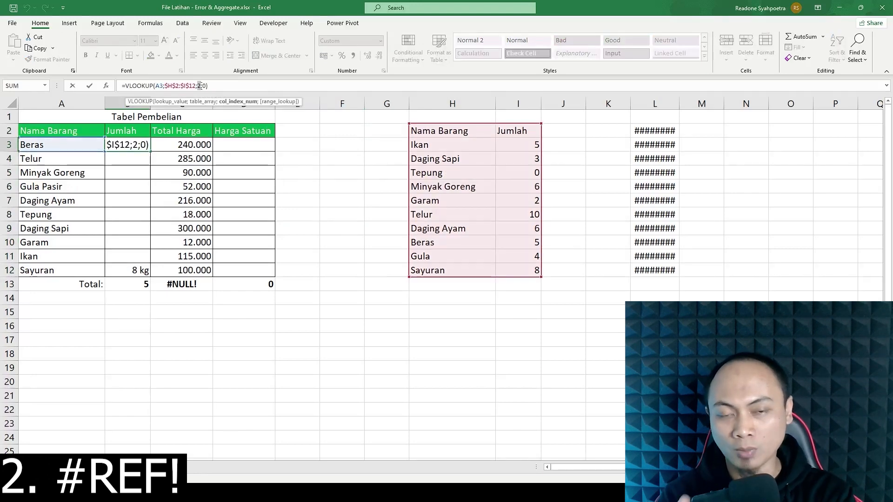
key(BackSpace)
text(3)
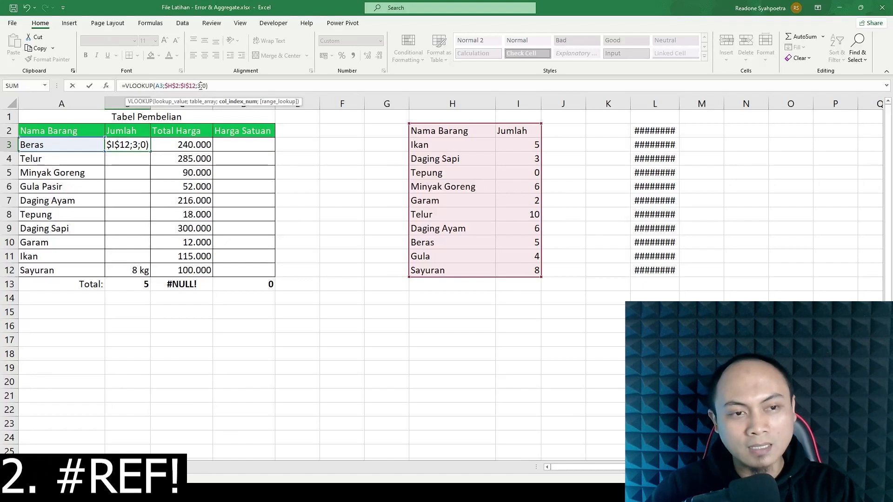
key(Return)
key(ctrl+z)
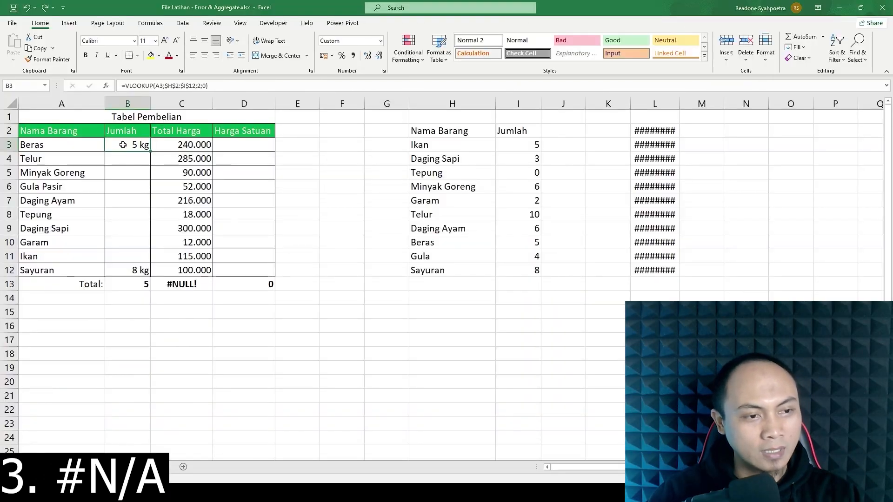
Fill the VLOOKUP formula from B3 down the Jumlah column to B11.
double_click(152, 152)
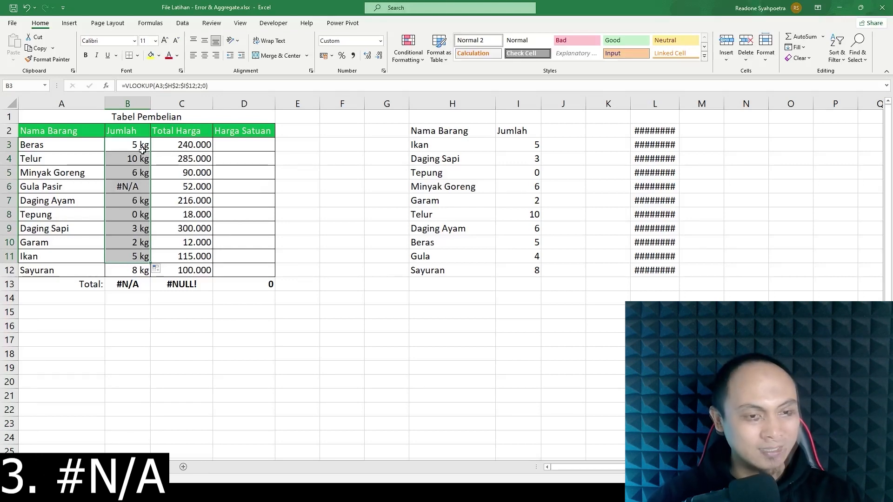
click(142, 150)
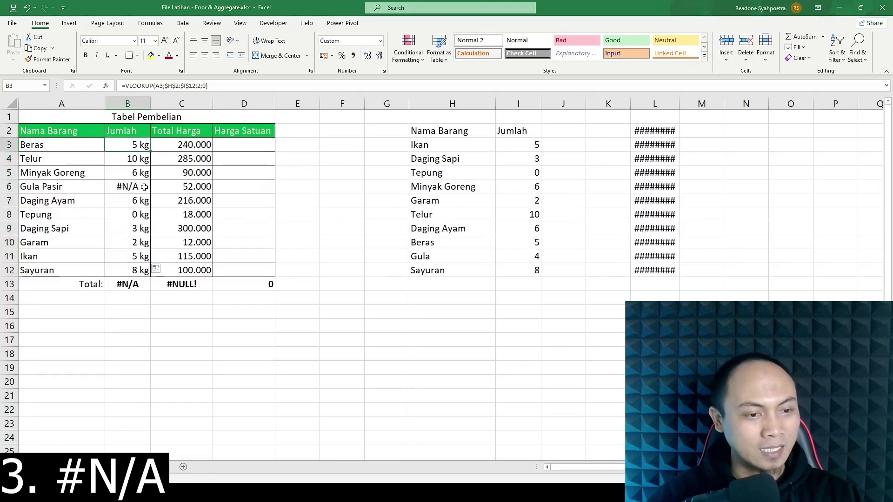
Shorten the item name in A6 to Gula so it matches the entry in H11 of the lookup table.
click(119, 187)
click(57, 187)
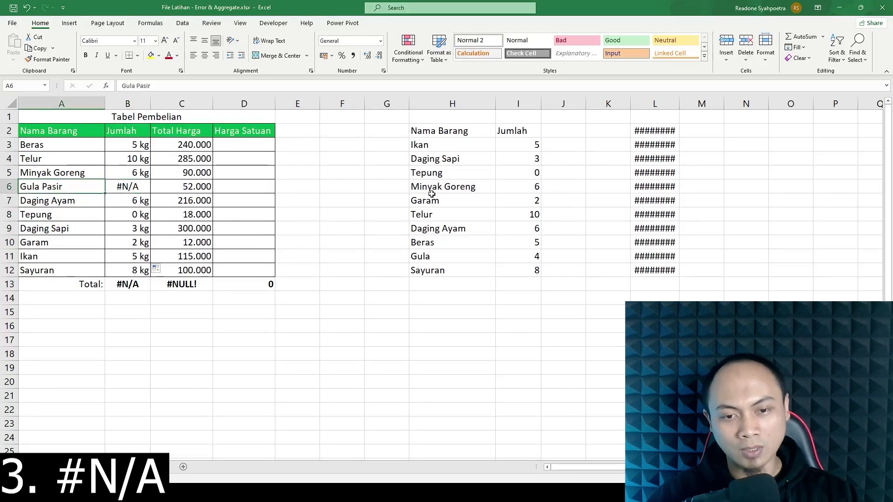
click(425, 257)
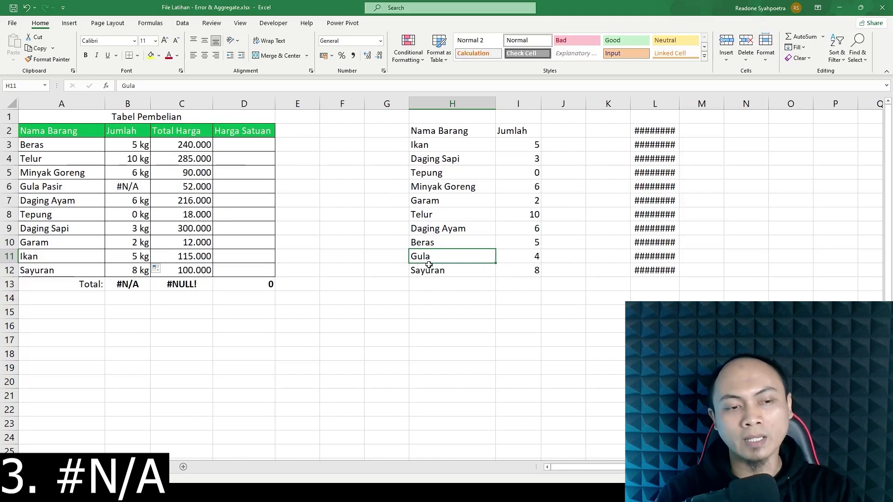
click(36, 187)
drag(136, 86, 192, 83)
key(BackSpace)
key(Return)
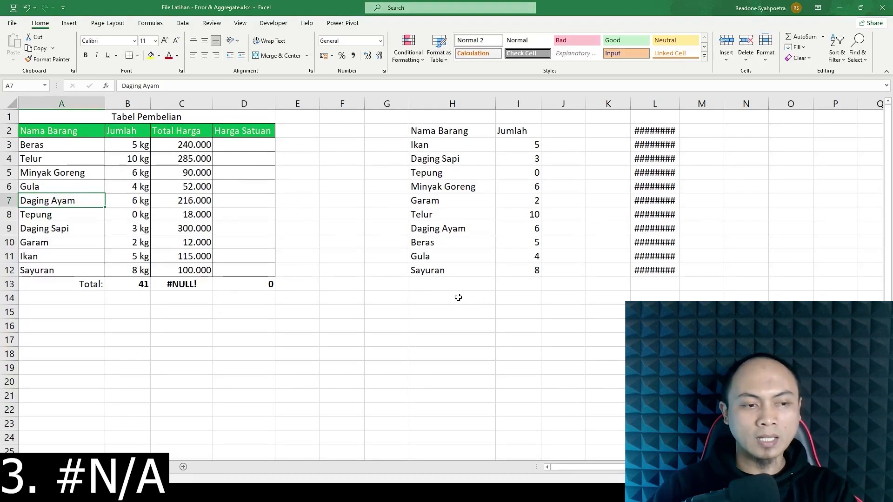
Try clearing the Gula entry and its quantity from H11:I11 in the lookup table.
drag(425, 255, 513, 253)
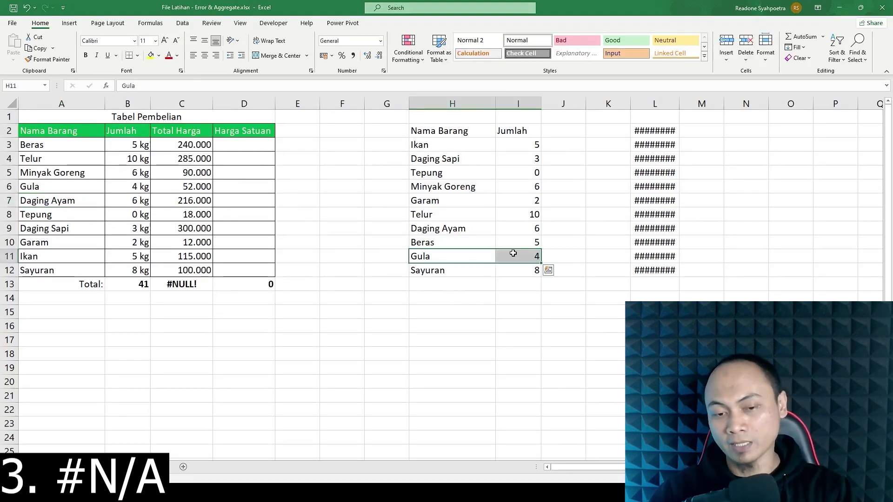
key(Delete)
click(451, 283)
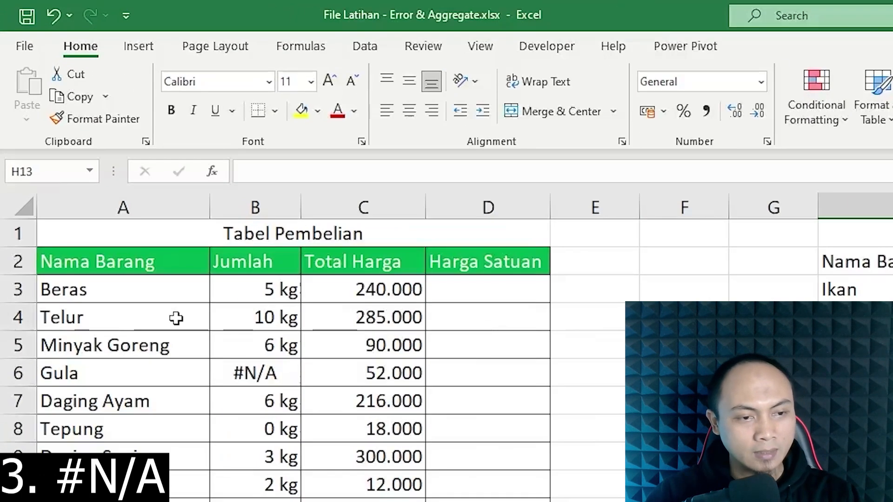
Try wrapping the VLOOKUP in B6 in IFERROR with 0 as the value returned on error.
click(126, 186)
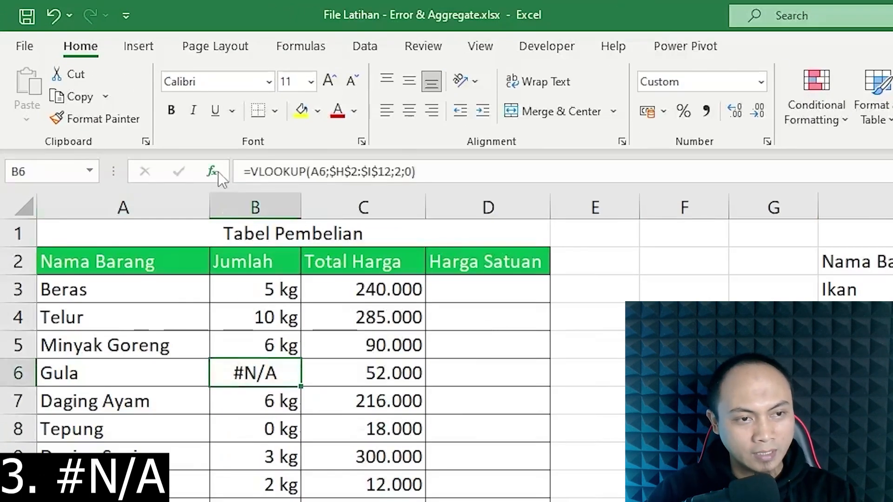
click(253, 176)
text(I)
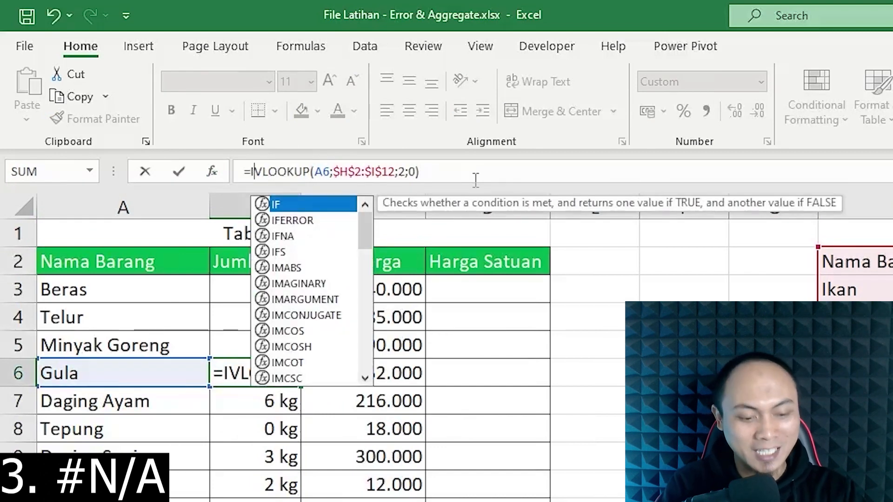
text(FERROR)
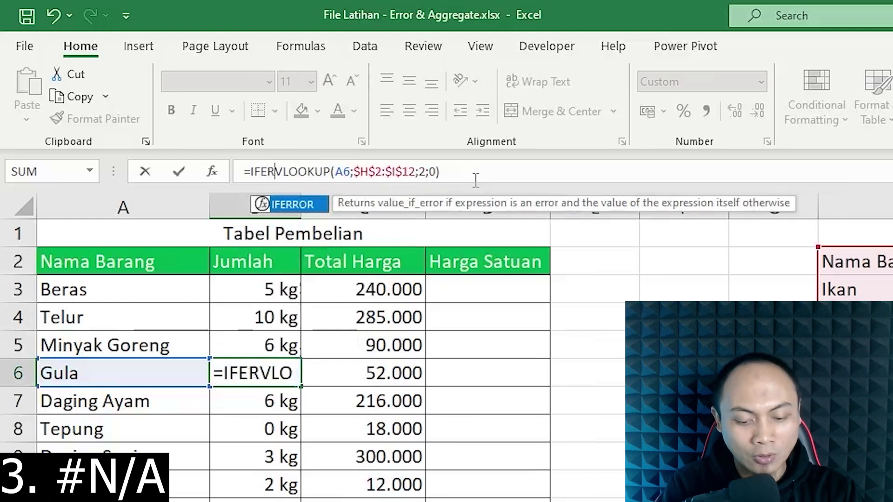
text(()
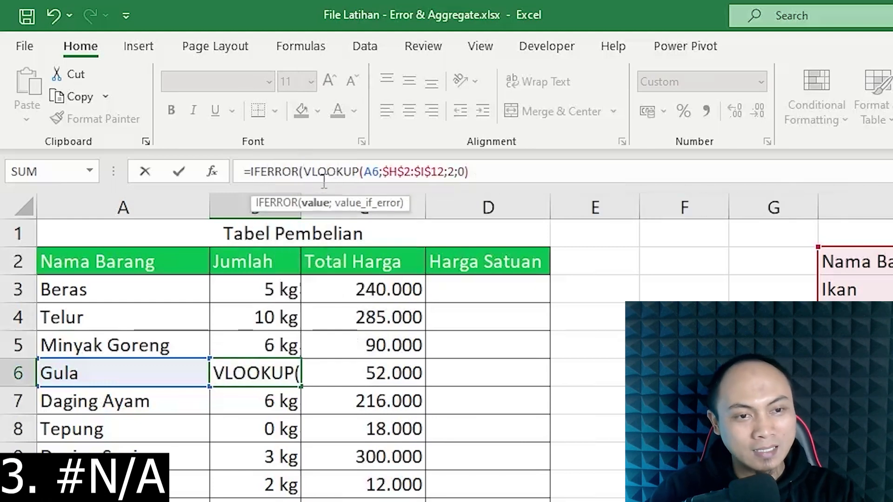
click(502, 170)
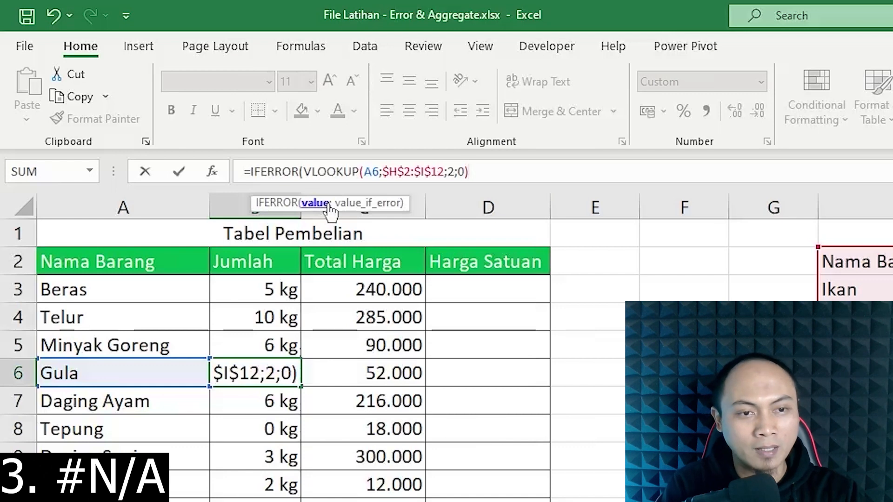
text(;0)
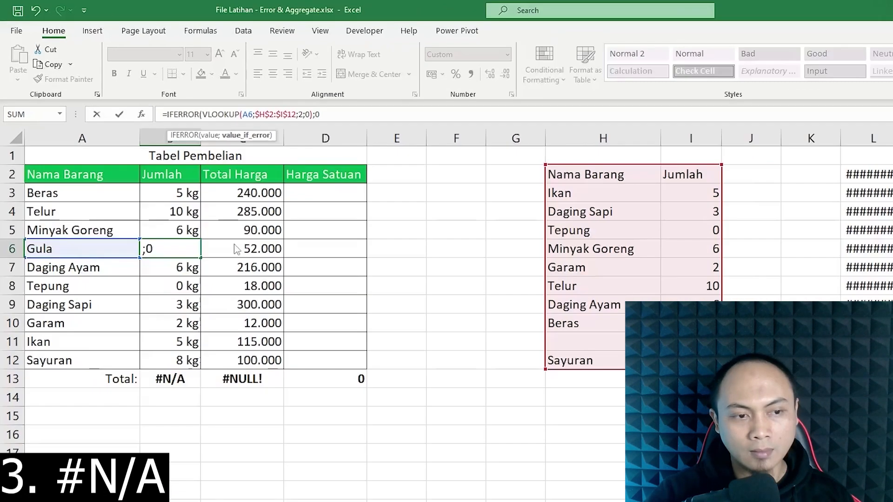
key(Return)
key(Return)
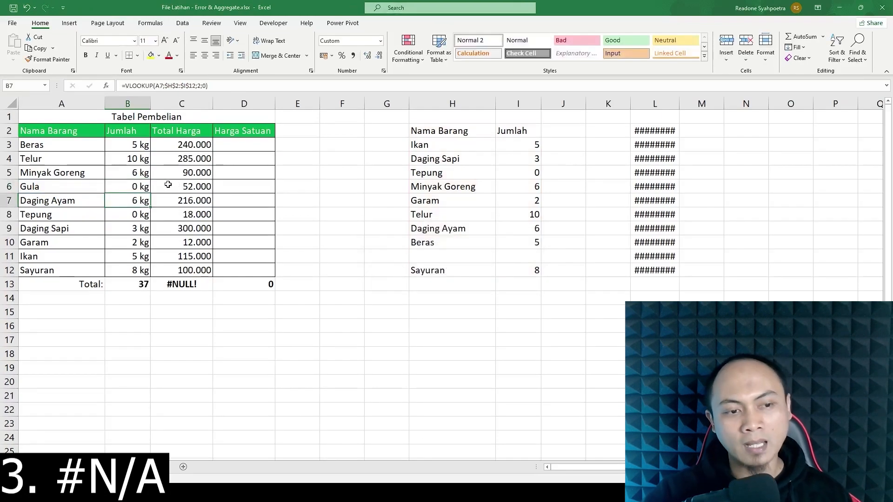
Try replacing the IFERROR fallback value in B6 with an empty text string ("").
click(131, 185)
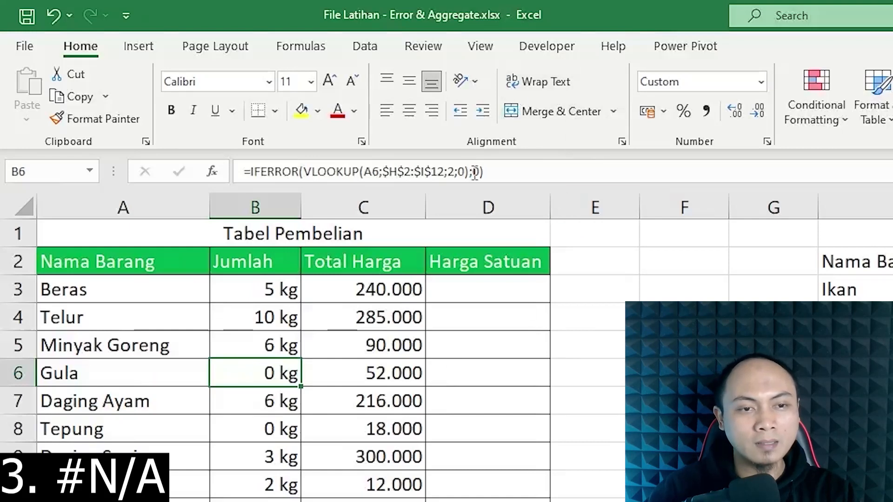
drag(474, 173, 562, 175)
text(")
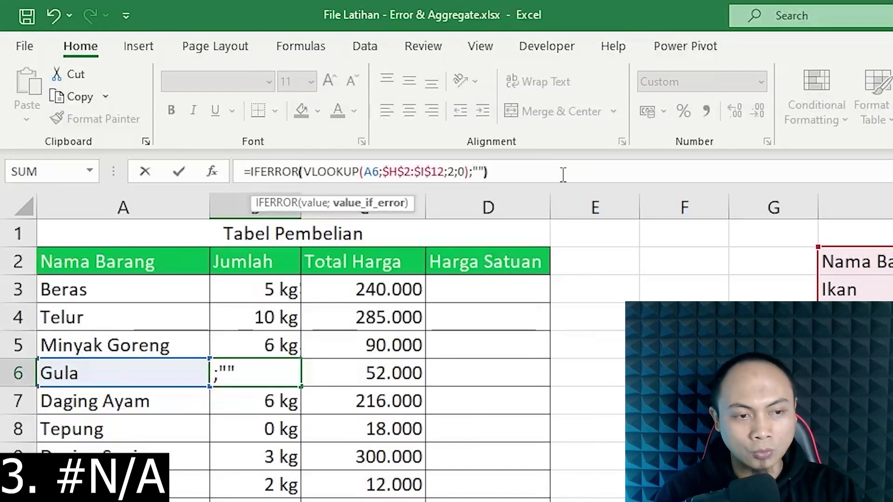
key(Return)
click(255, 365)
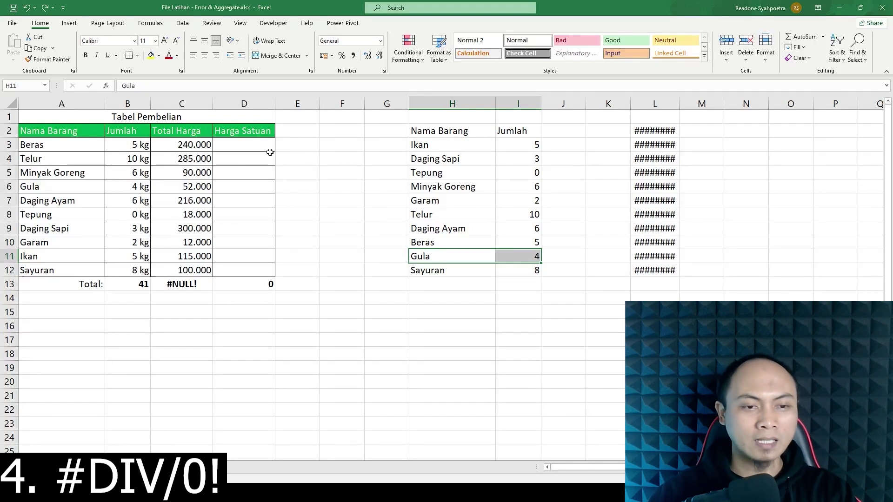
Calculate Harga Satuan in D3 with =C3/B3 and fill the formula down to D12.
click(242, 146)
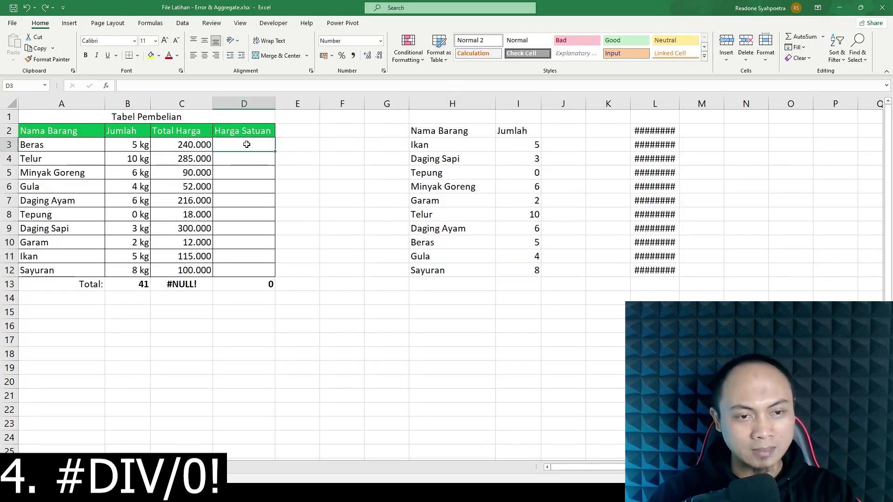
text(=)
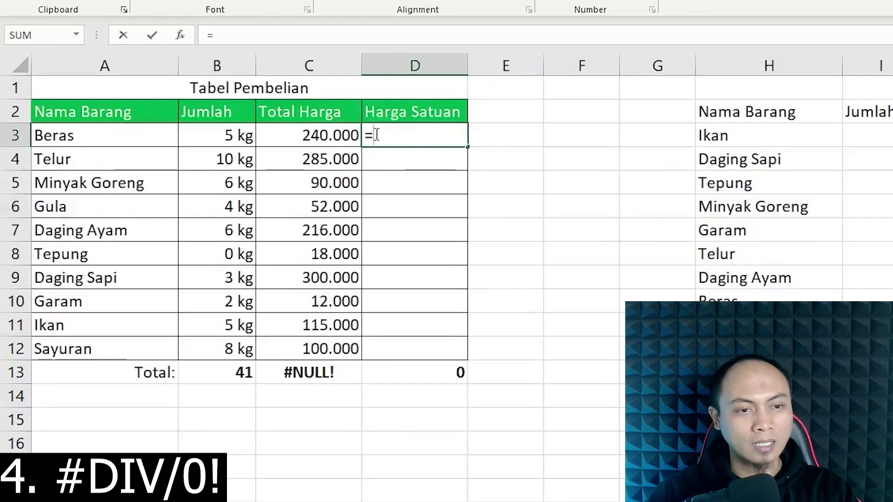
click(319, 131)
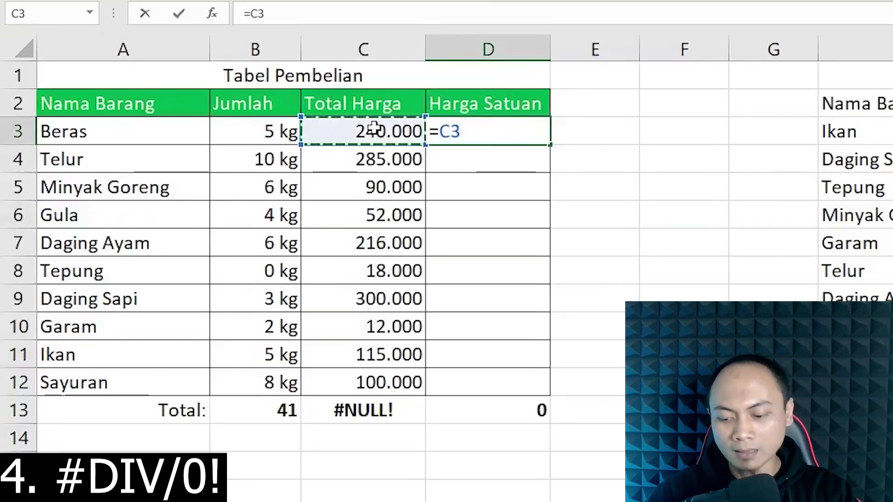
text(/)
click(261, 131)
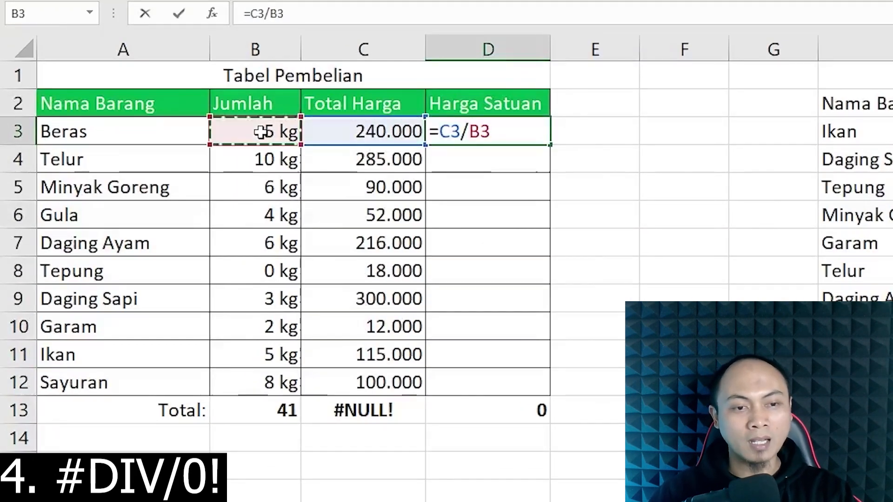
key(Return)
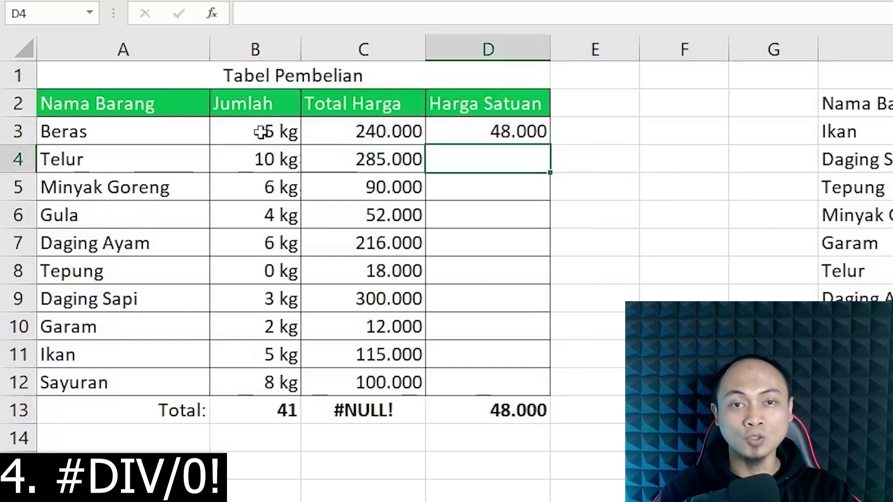
click(488, 131)
drag(549, 144, 562, 406)
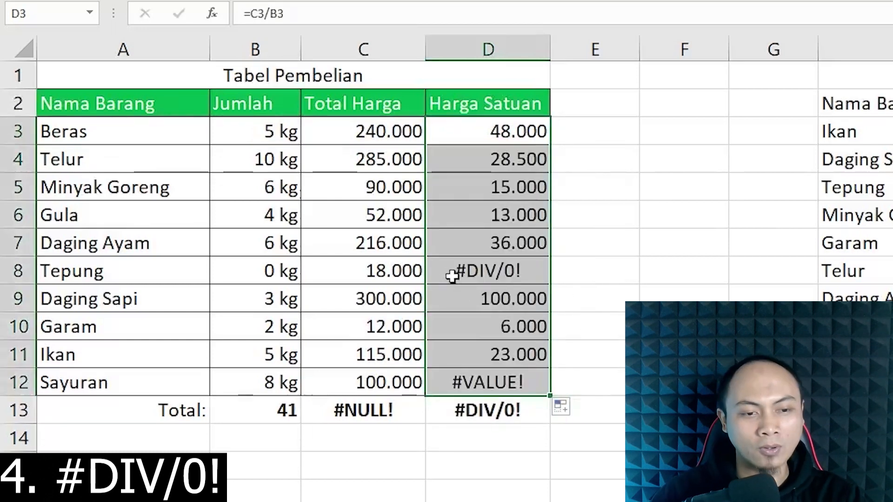
Set Tepung's Jumlah in I5 of the lookup table to 2 to resolve the #DIV/0! error in D8.
click(455, 273)
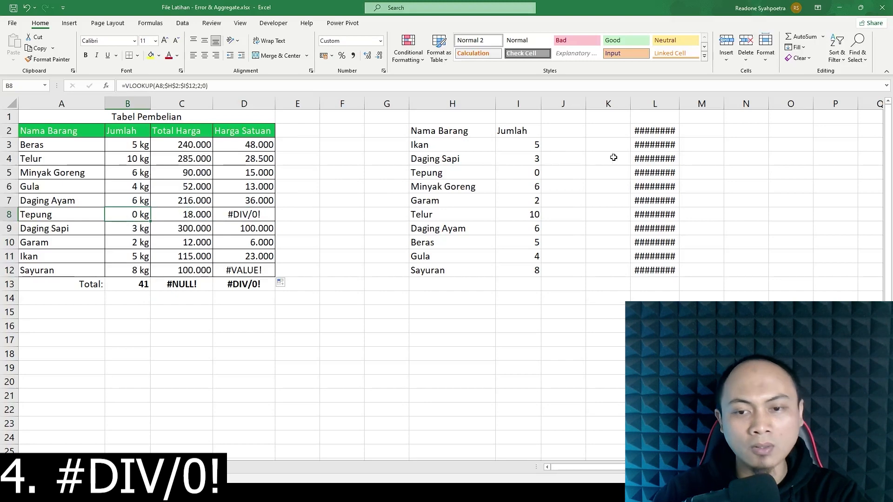
click(518, 174)
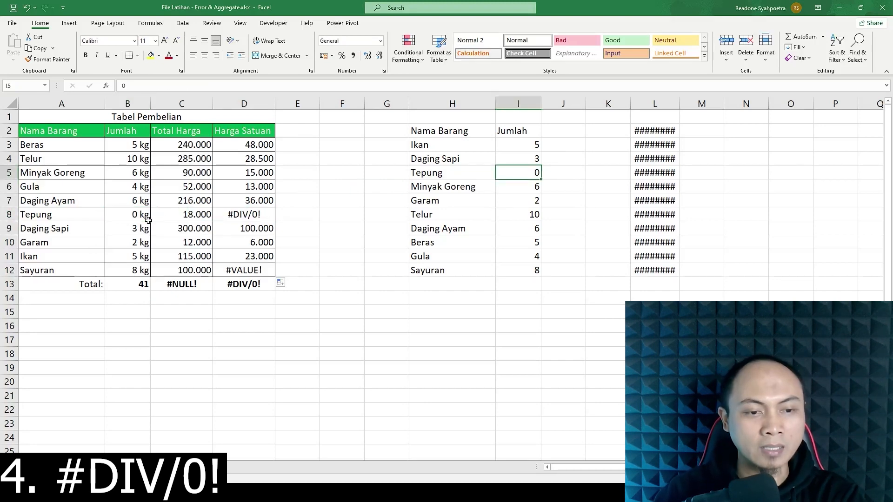
text(1)
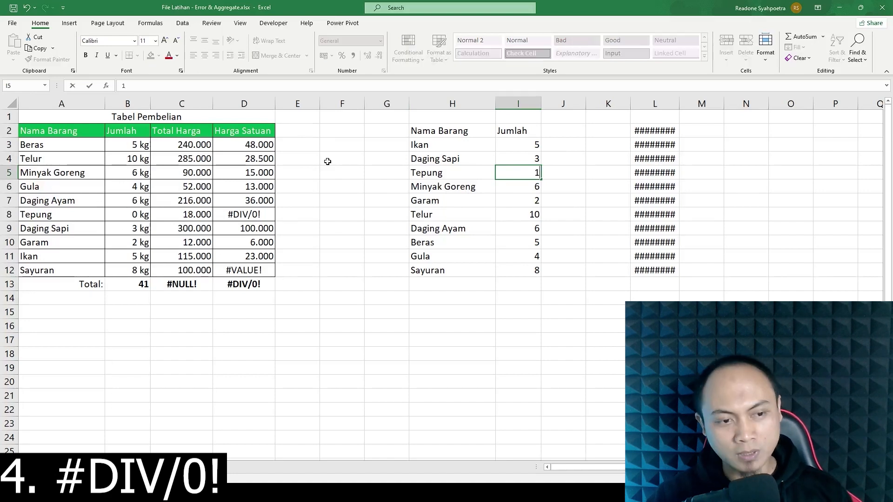
key(BackSpace)
text(2)
key(Return)
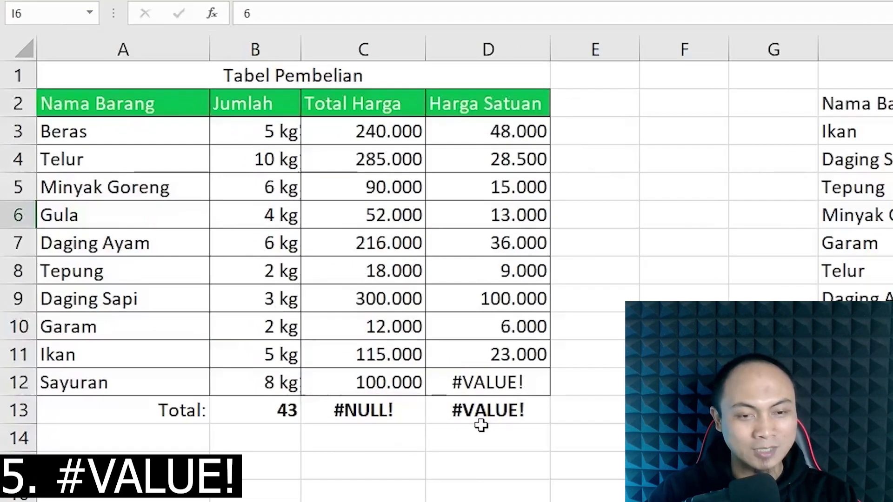
Examine the formula in D12 and the contents of the Jumlah cells from B3 down to B12.
click(488, 385)
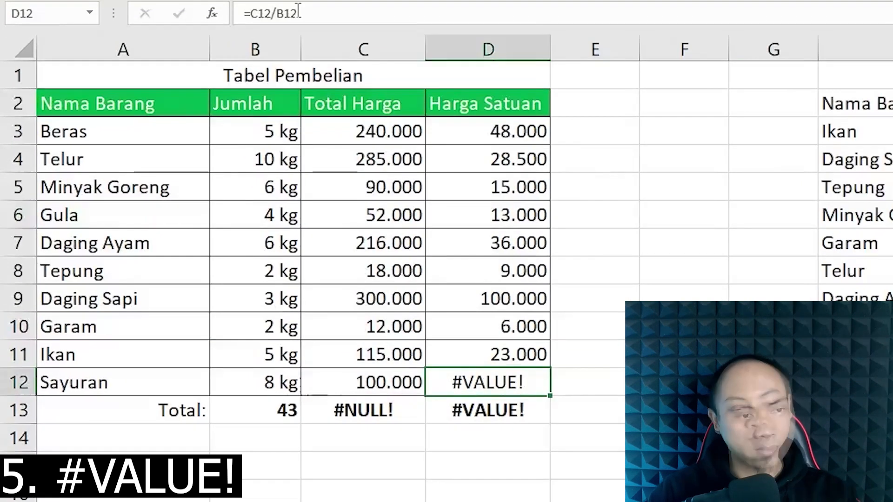
click(357, 7)
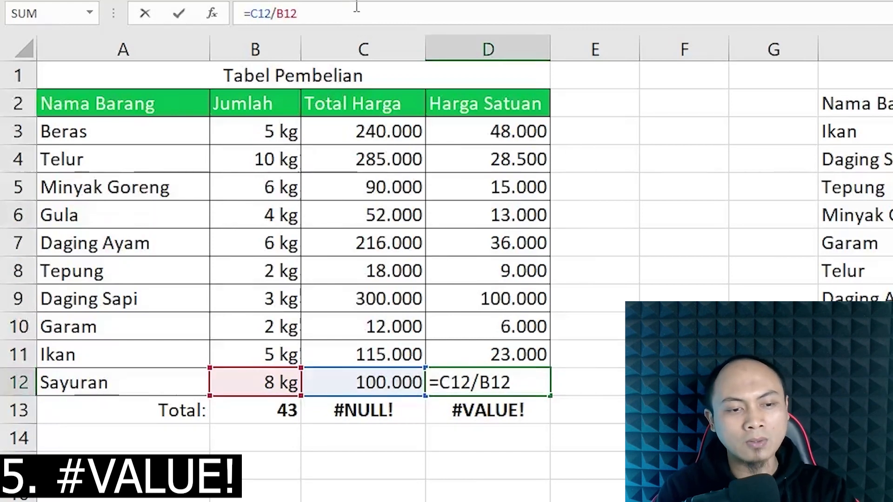
key(Escape)
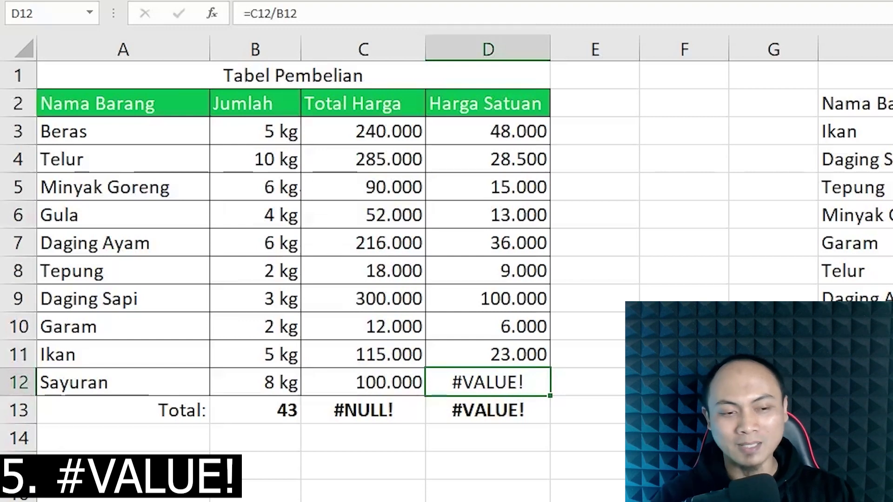
click(267, 134)
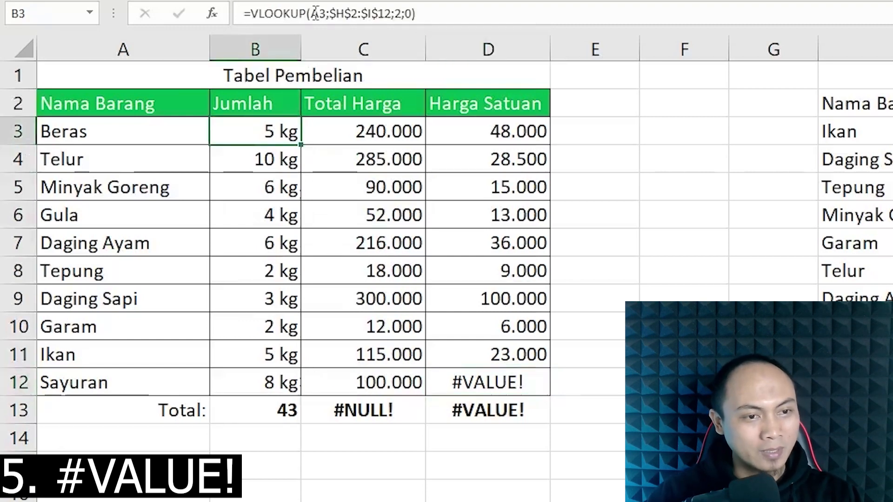
click(264, 170)
click(264, 189)
key(Down)
key(Down)
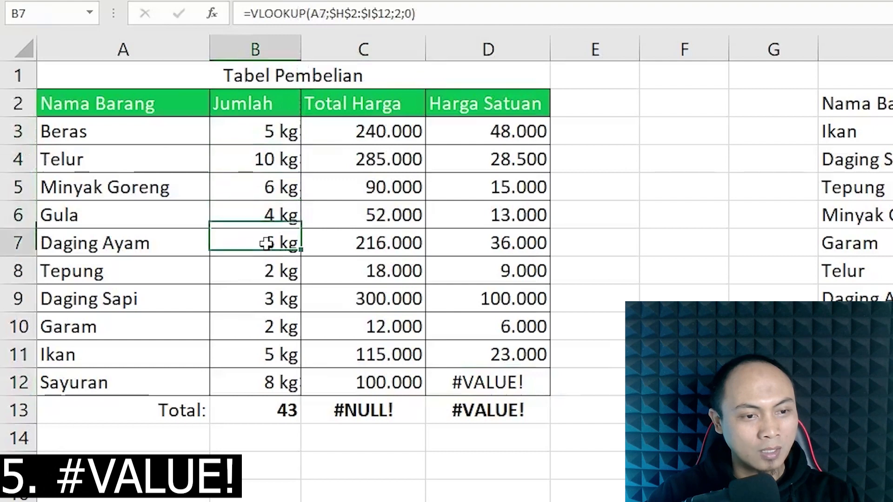
key(Down)
key(Down)
key(Down)
key(Down)
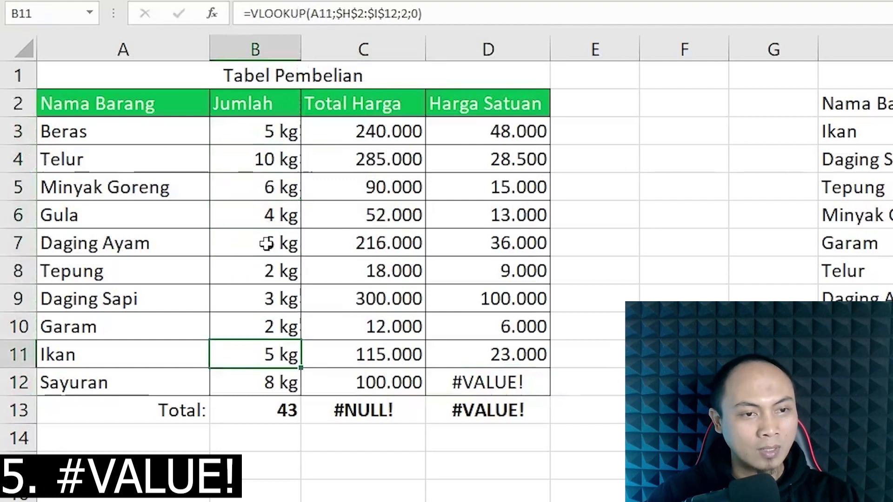
key(Down)
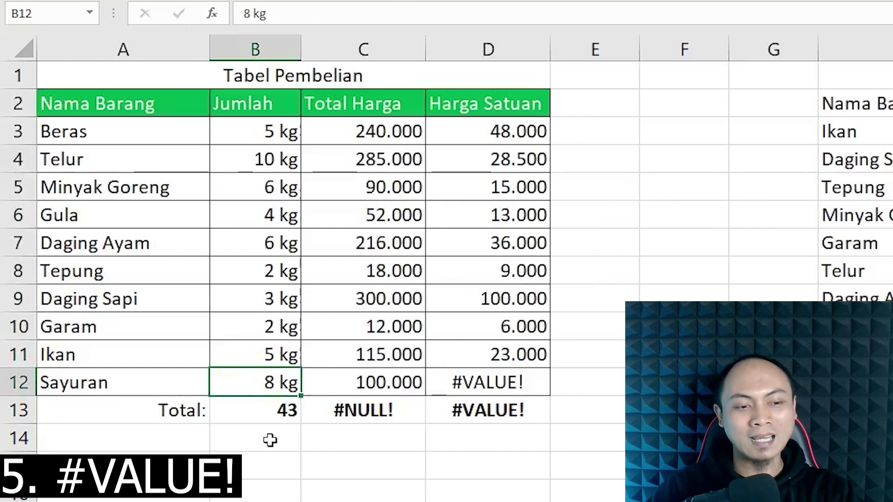
Remove the typed "kg" text from Sayuran's Jumlah in B12, leaving only the number 8.
click(518, 380)
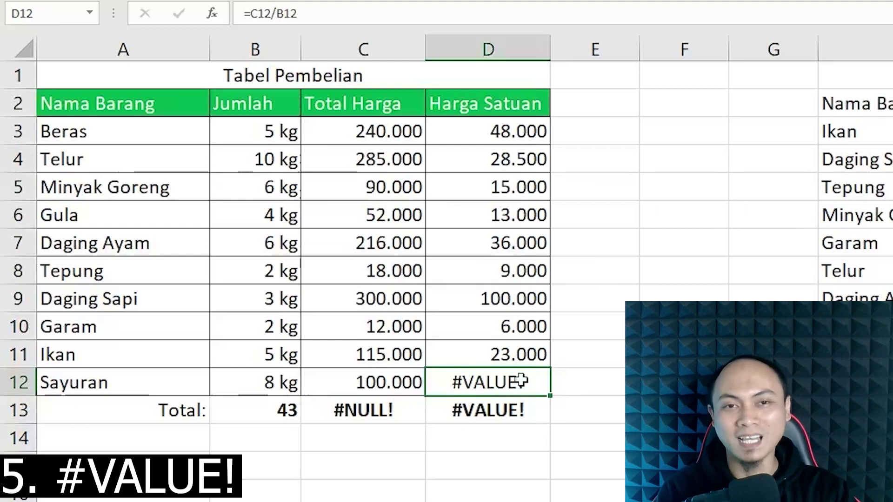
click(261, 375)
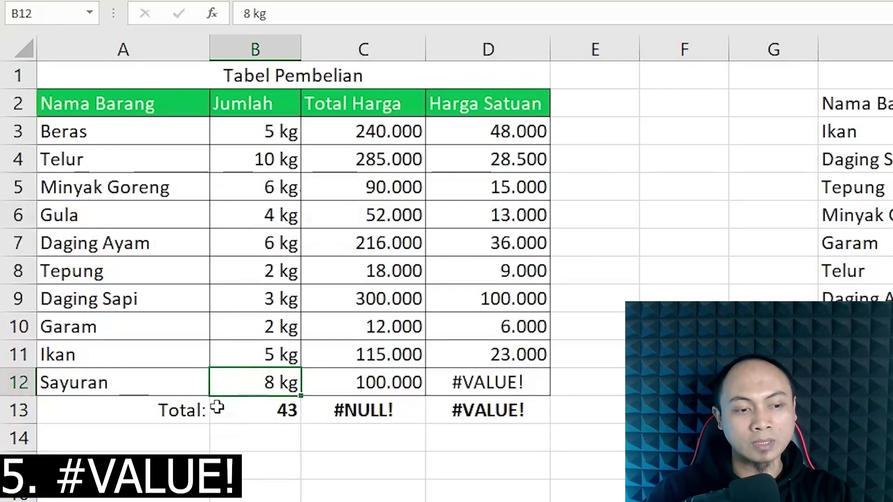
double_click(269, 385)
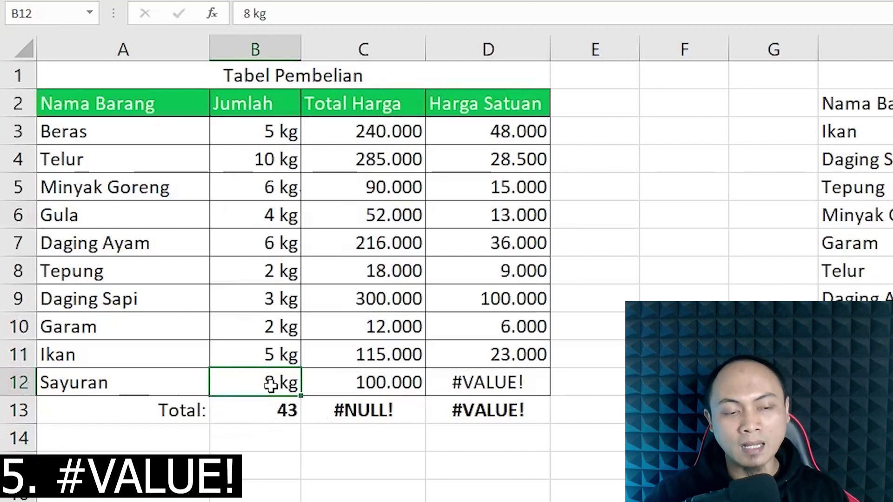
key(BackSpace)
key(BackSpace)
key(BackSpace)
key(Return)
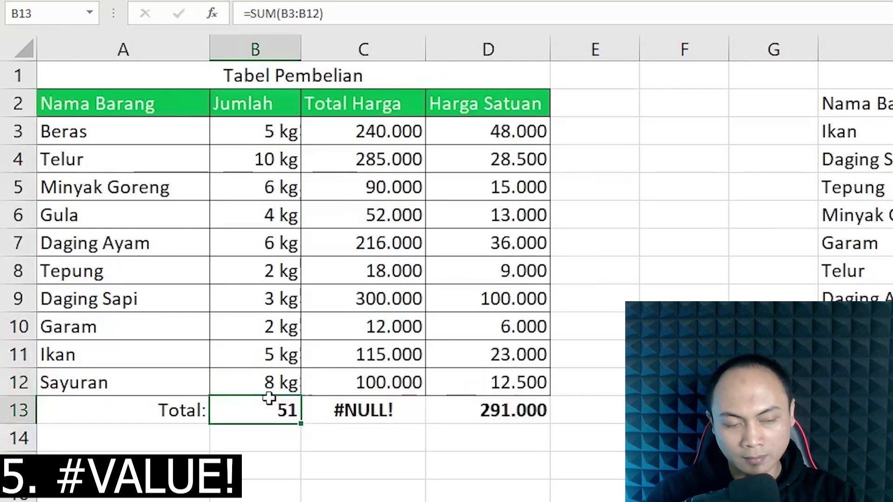
Mark #VALUE! as done in the Status column of the error checklist sheet.
click(263, 277)
key(Left)
key(Left)
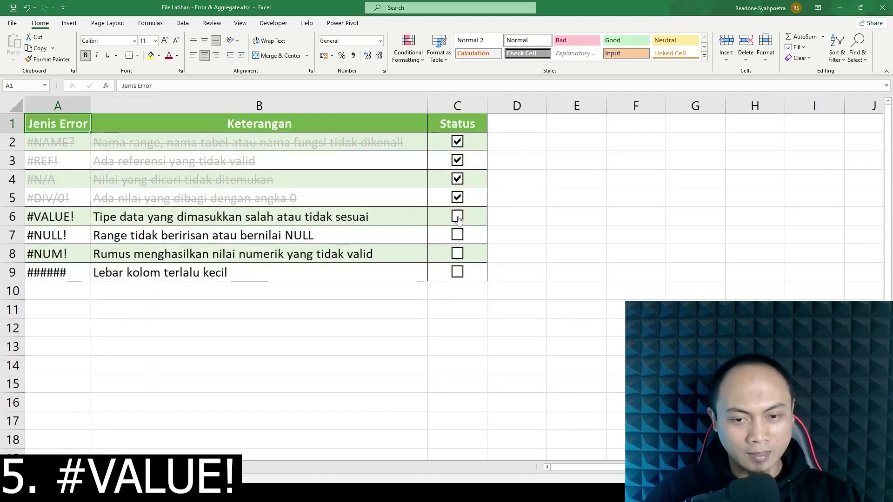
click(458, 218)
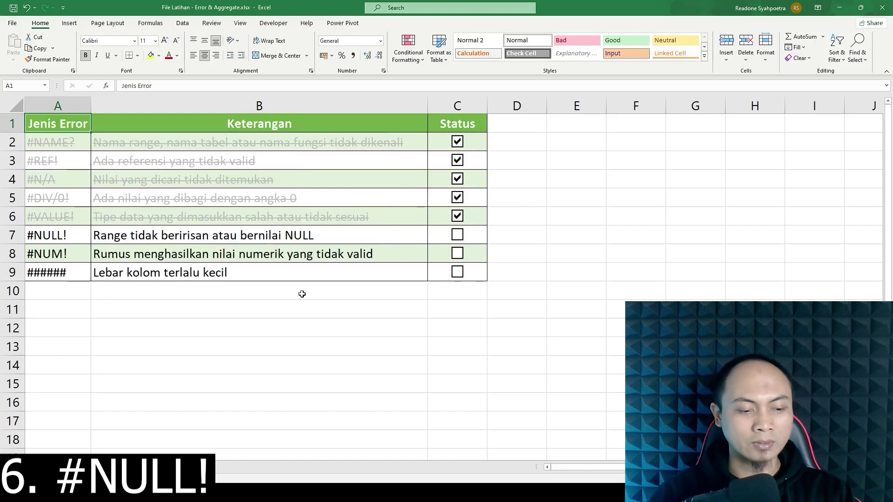
Correct the Total Harga sum in C13 of the purchase table to =SUM(C3:C12).
key(ctrl+Page_Down)
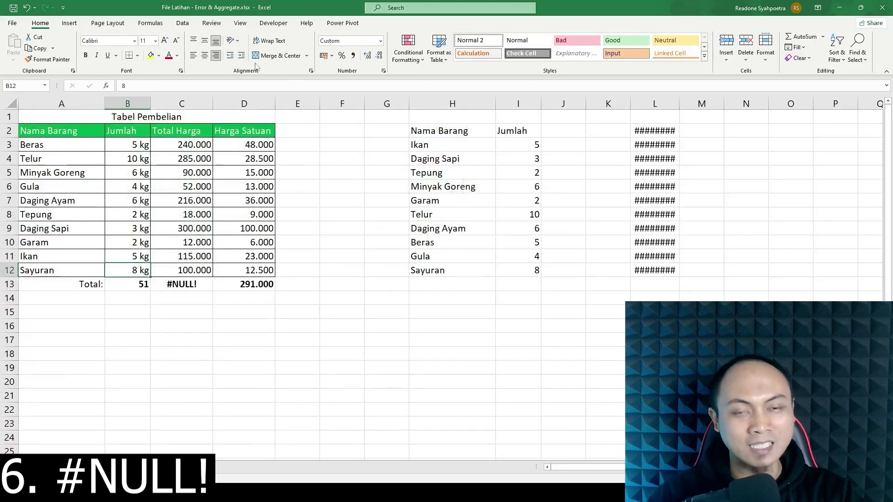
click(176, 286)
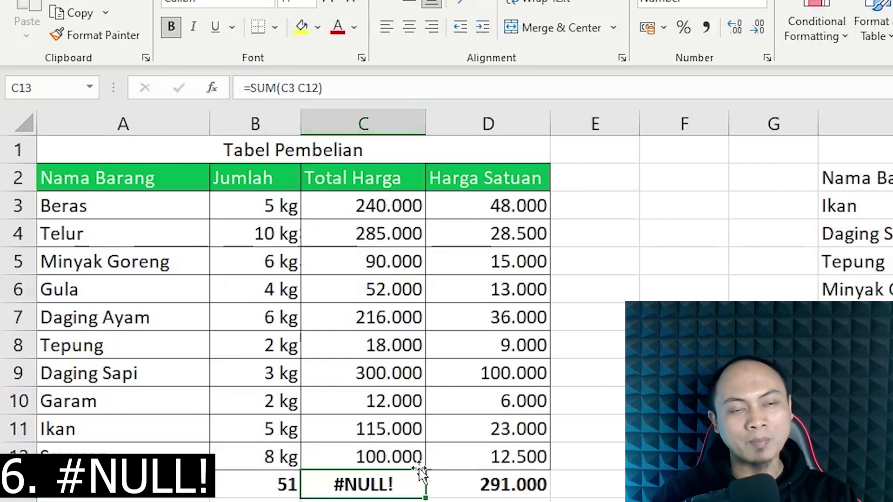
click(297, 89)
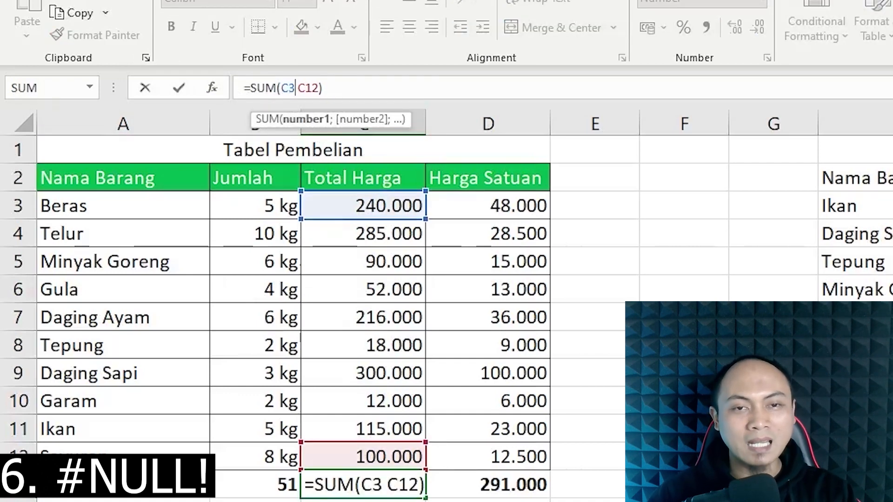
key(Return)
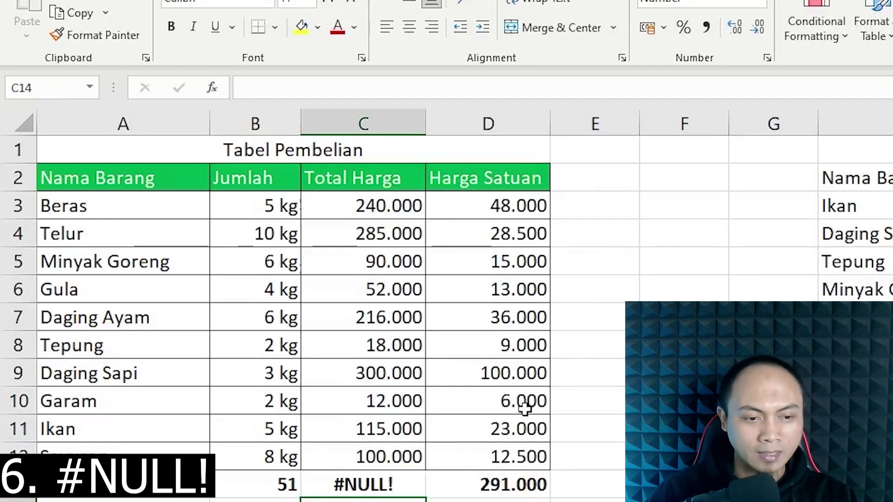
click(368, 479)
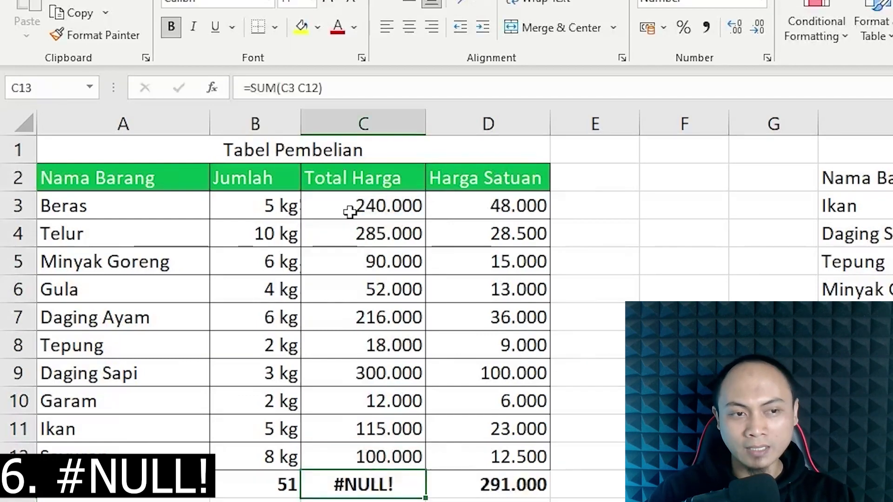
click(300, 87)
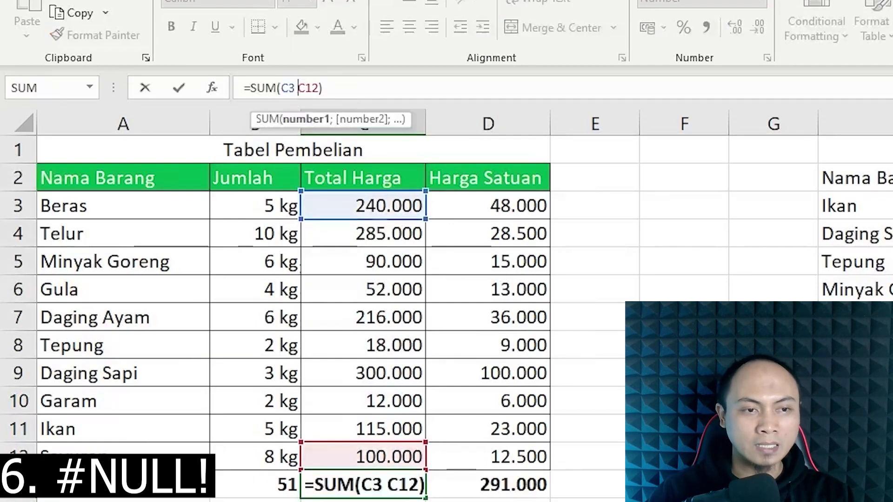
key(BackSpace)
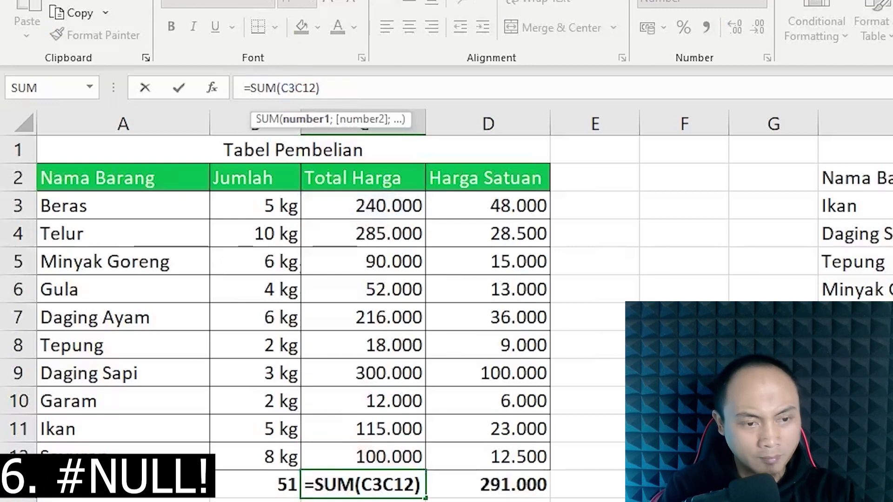
text(:)
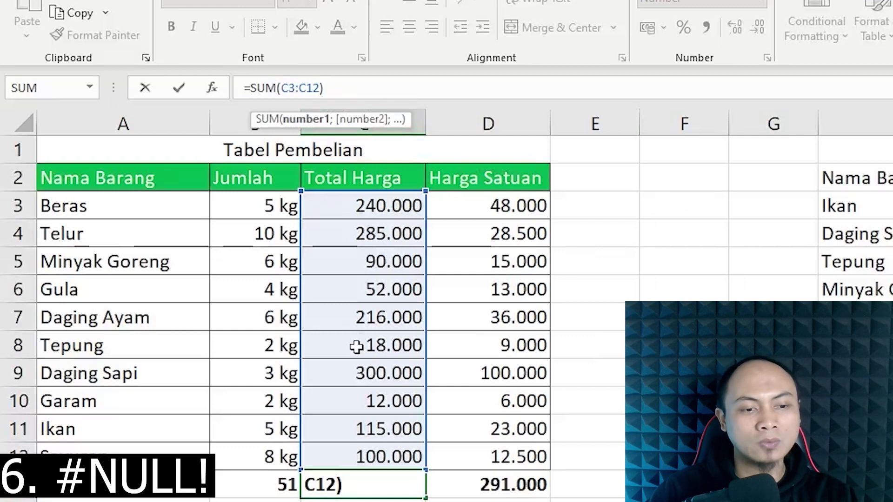
key(Return)
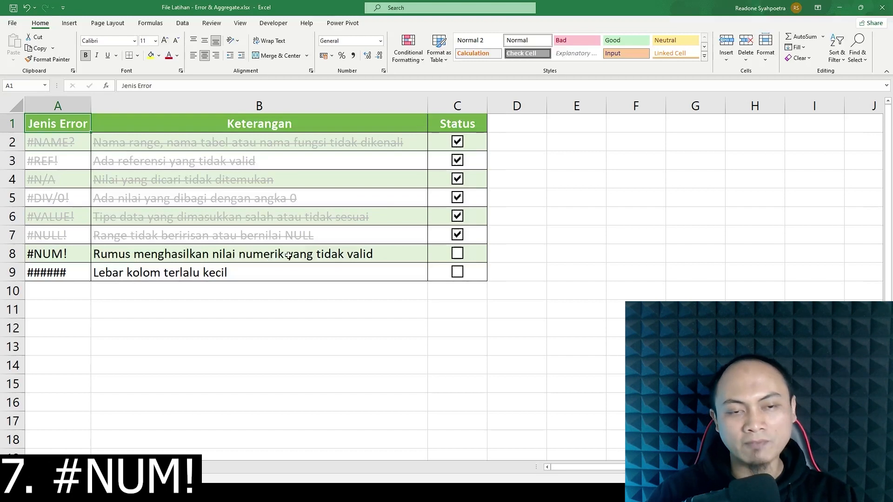
Enter the test formula =10^1000 in C17 below the purchase table.
key(ctrl+Page_Down)
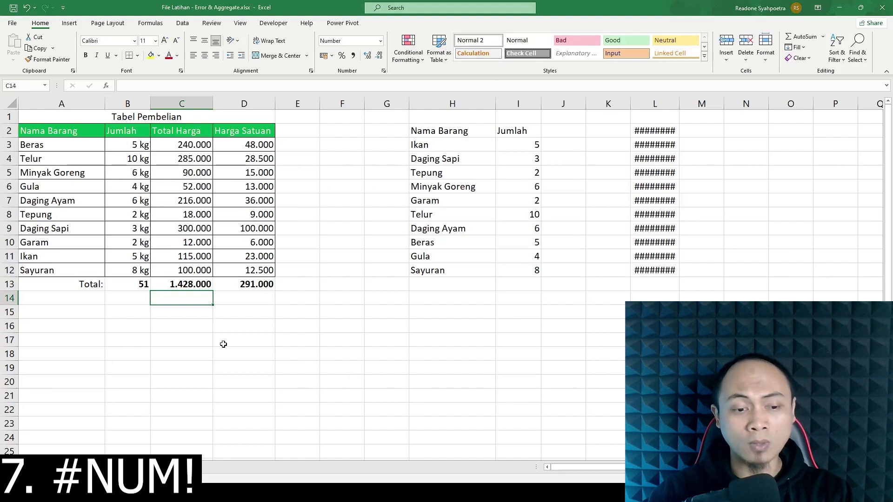
click(188, 341)
text(=)
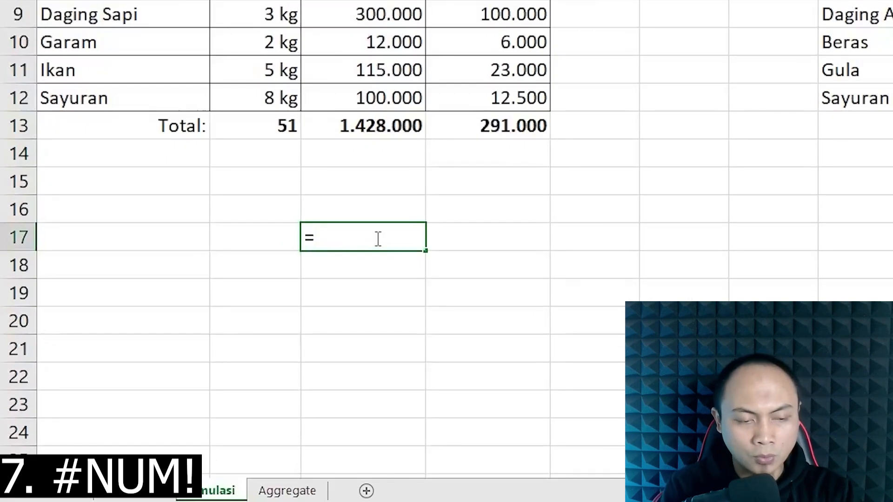
text(10^1000)
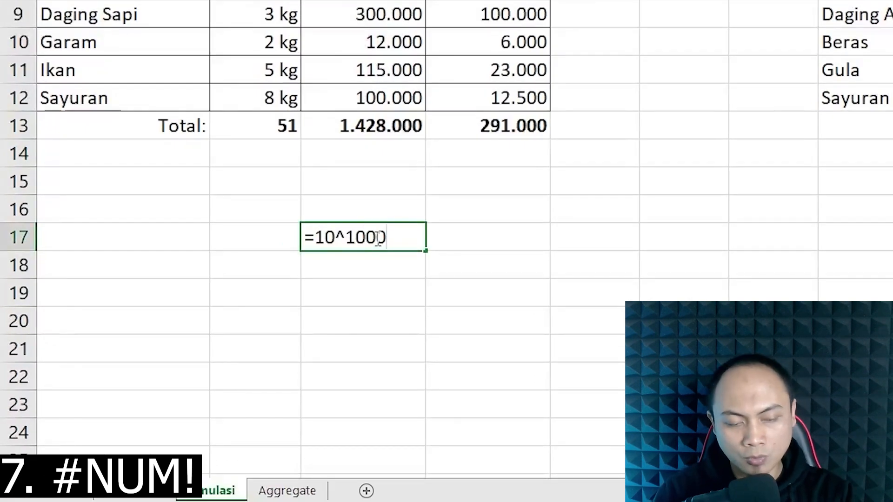
key(Return)
click(378, 238)
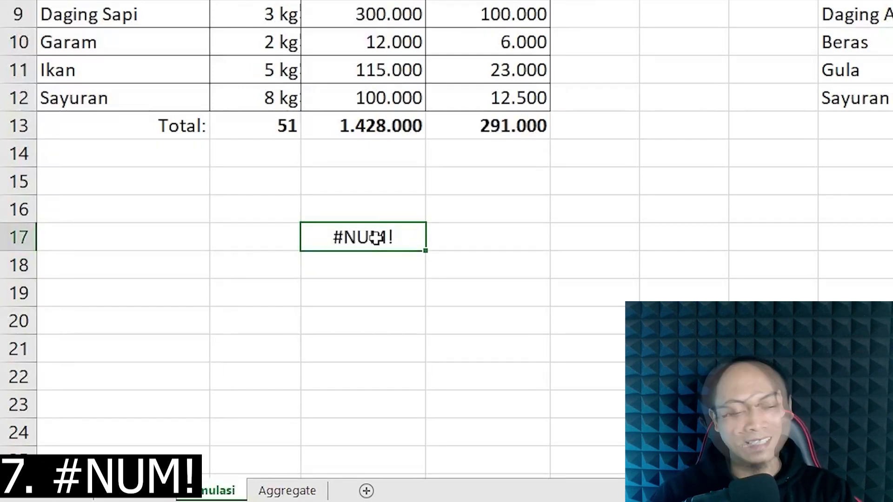
Calculate the square roots of 25 in C19 and 9 in C20 with SQRT.
click(375, 295)
text(=s)
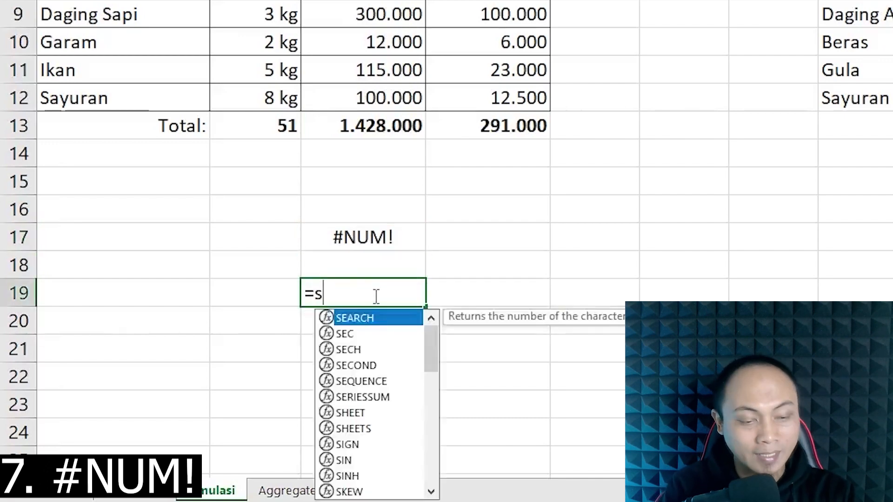
text(qrt)
key(Tab)
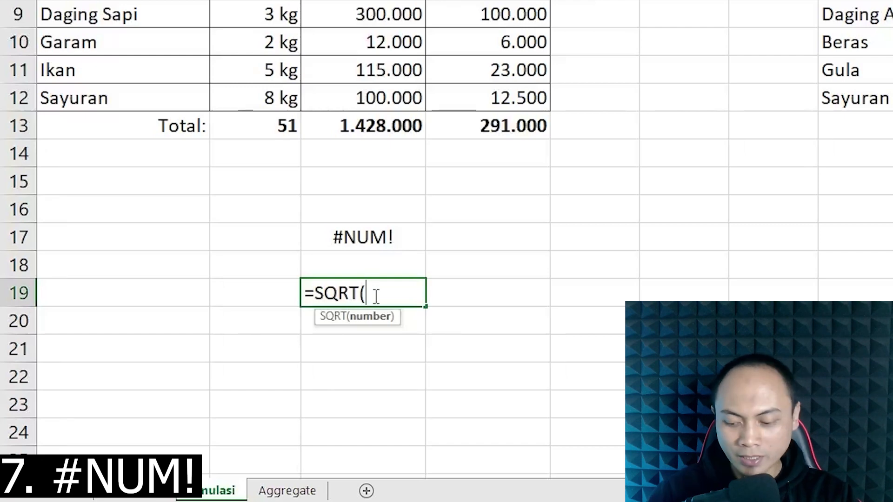
text(25))
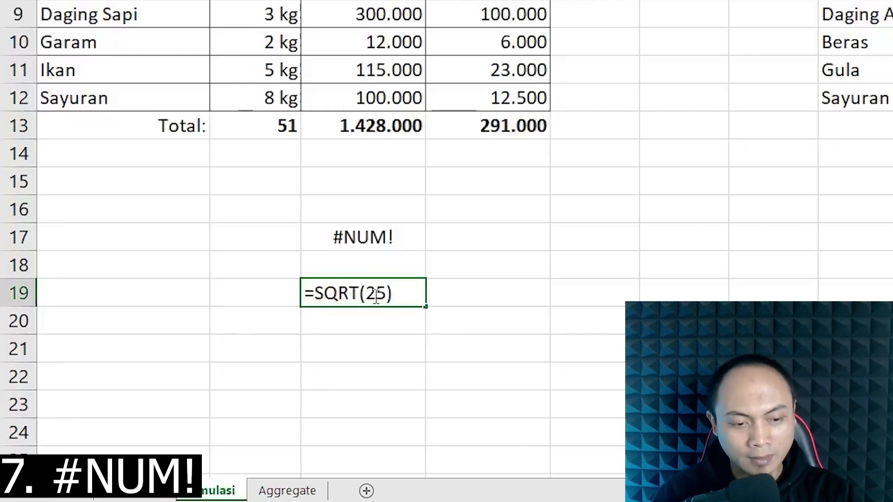
key(Return)
text(=sqr)
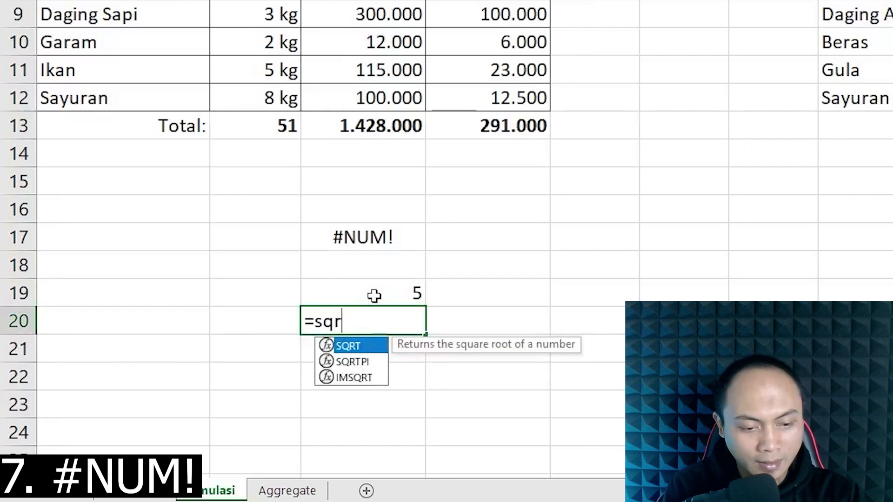
key(Tab)
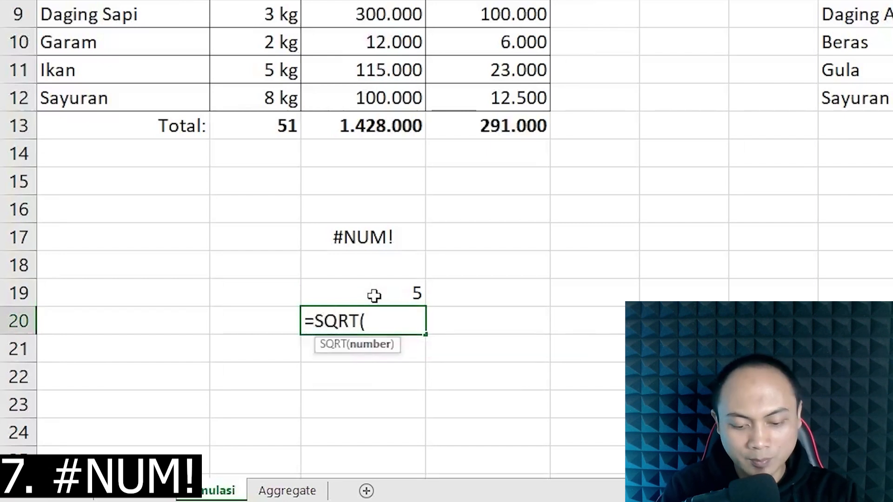
text(9)
key(Return)
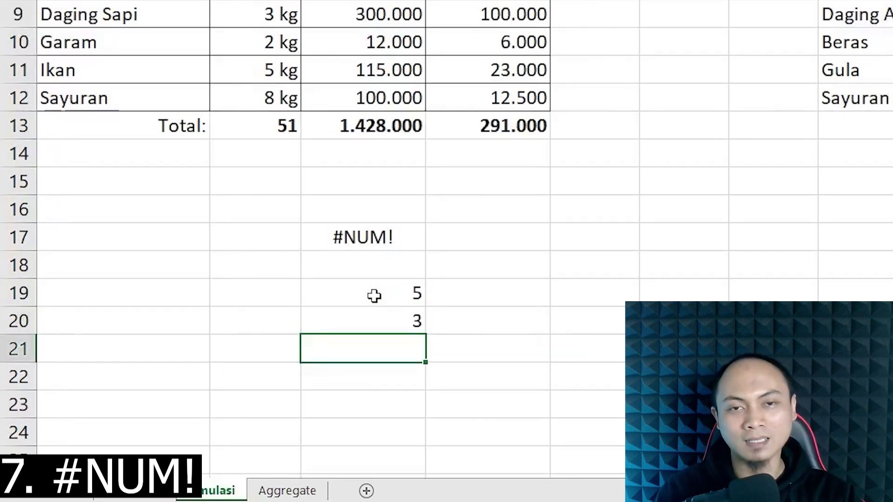
Enter the negative-number test formula =SQRT(-144) in C21.
text(=sqrt)
key(Tab)
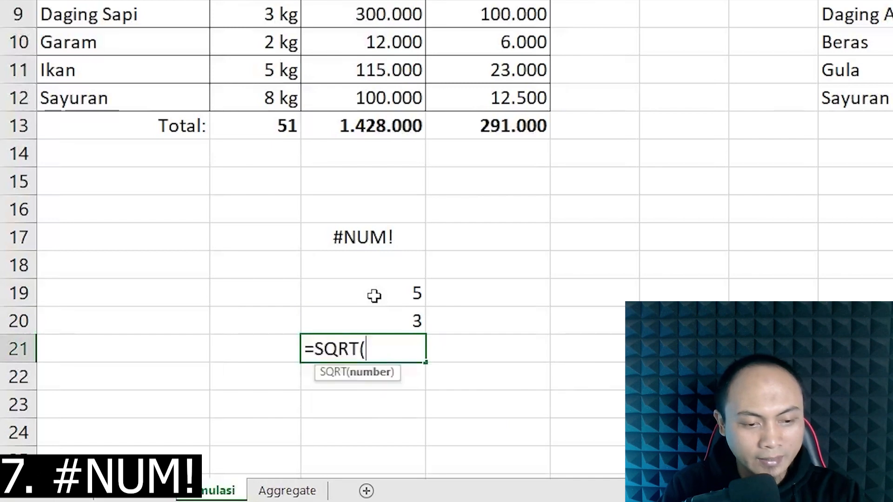
text(-1)
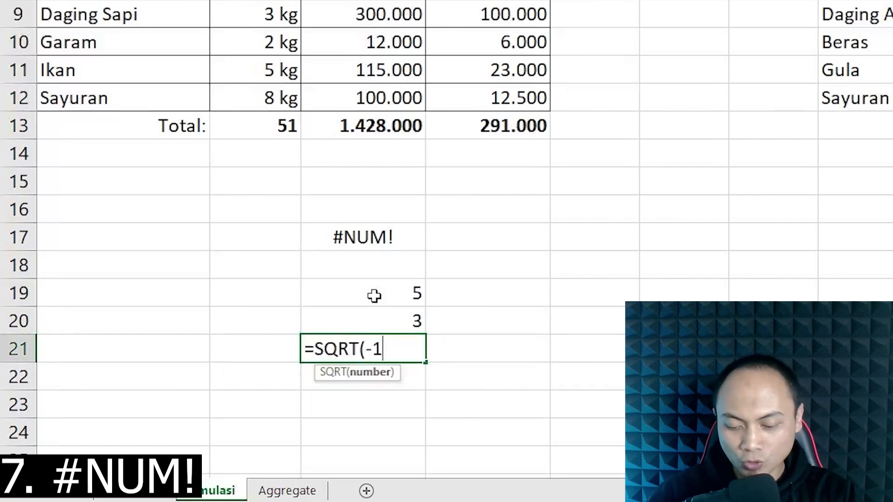
text(44))
key(Return)
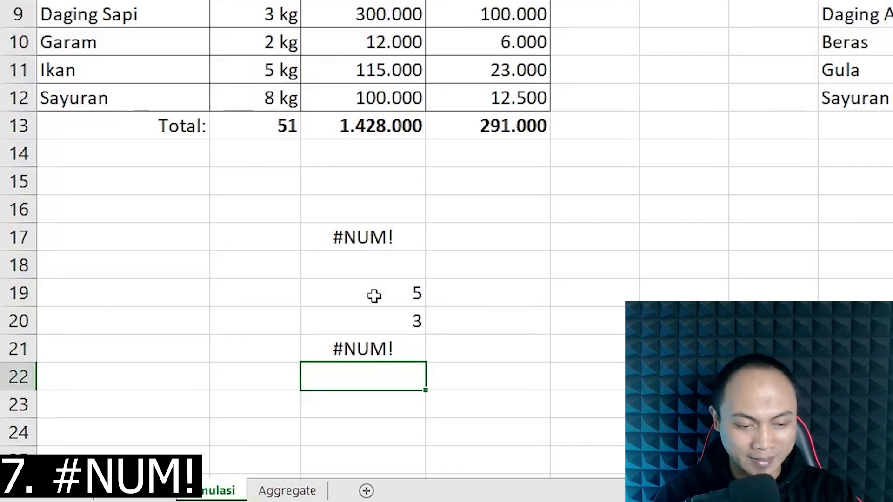
Clear the test formulas from C16:C22 and mark #NUM! as done in the error checklist.
drag(359, 210, 403, 376)
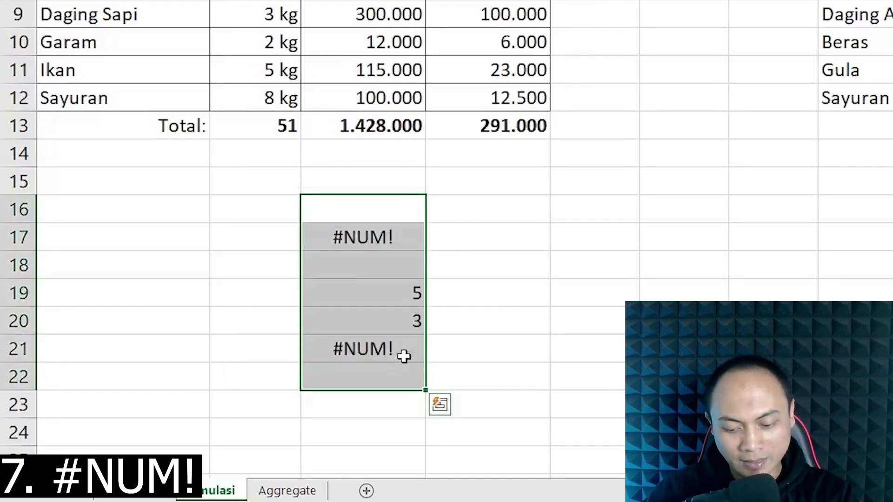
key(Delete)
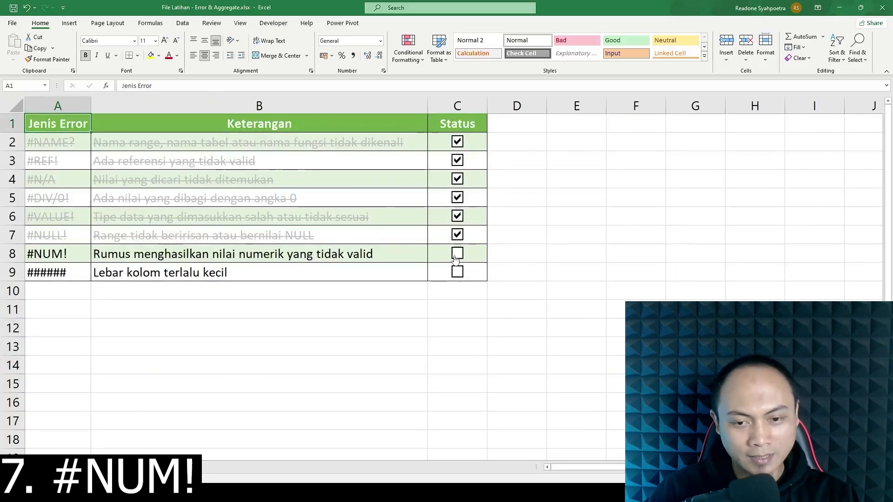
click(457, 254)
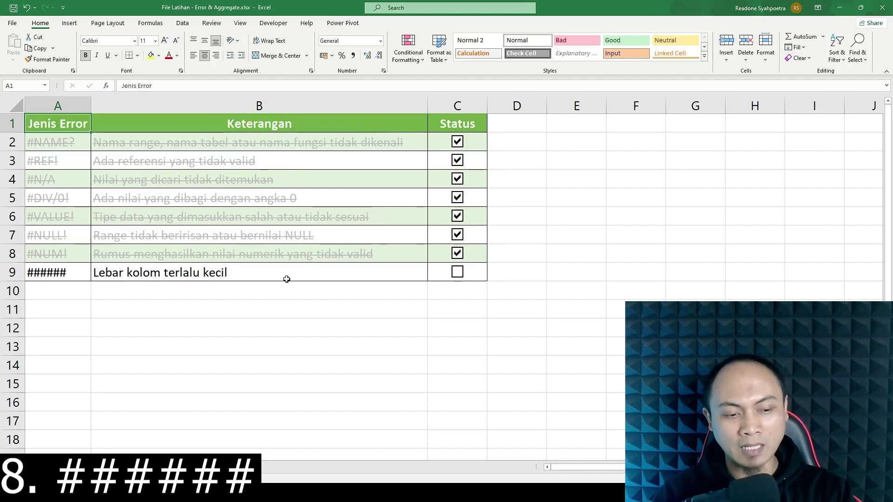
Widen column L beside the lookup table so its dates fit, and inspect the contents of L8.
key(ctrl+Page_Down)
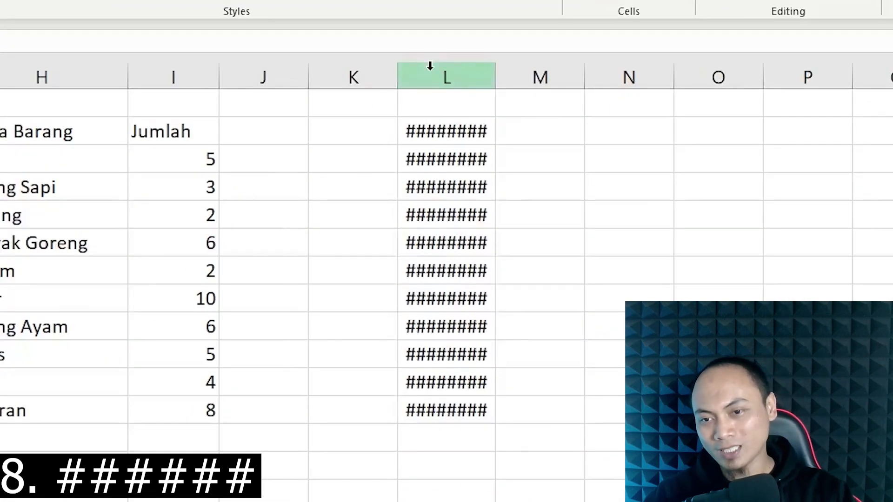
click(433, 70)
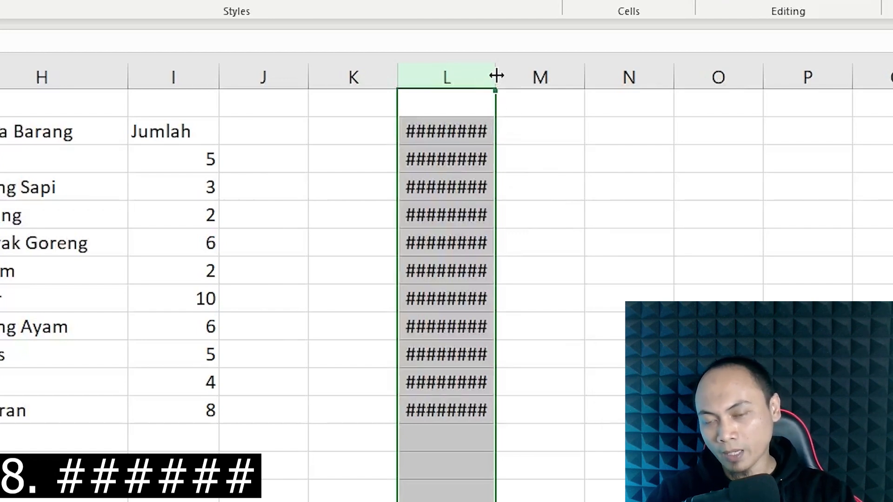
drag(496, 74, 506, 74)
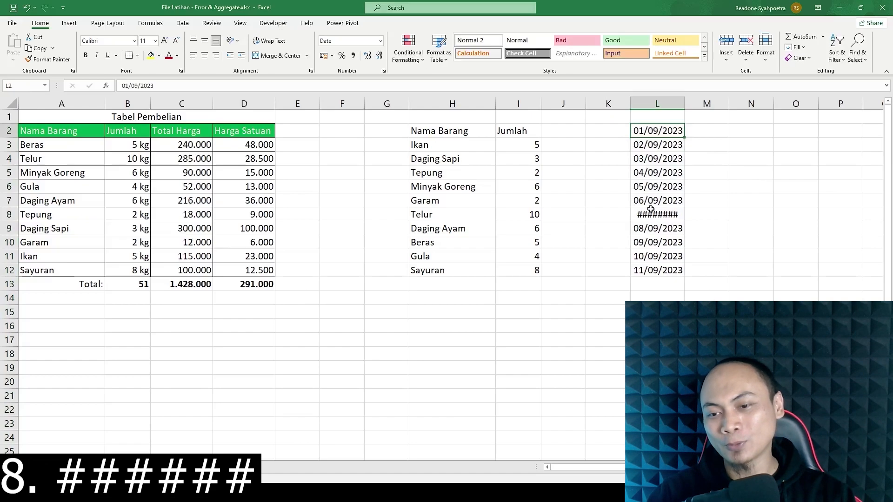
click(442, 299)
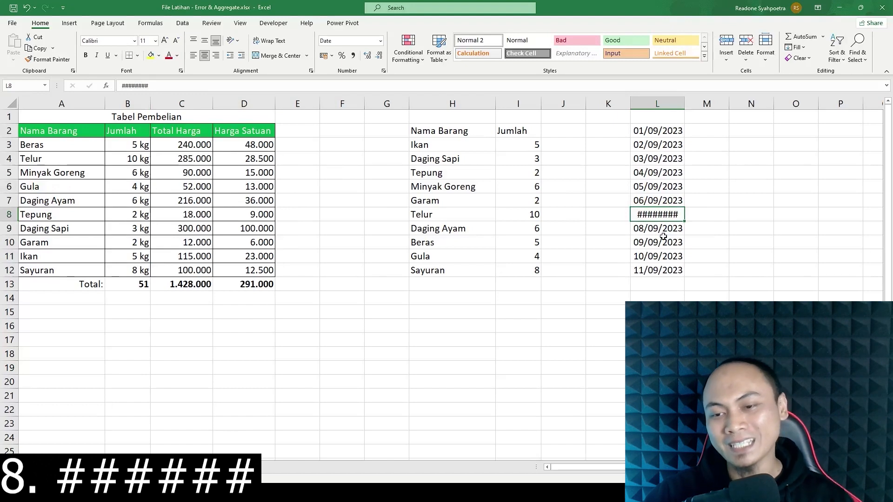
Fill the date series from L7 into L8 to replace the ###### cell, and go to the error checklist.
click(653, 202)
drag(685, 207, 680, 221)
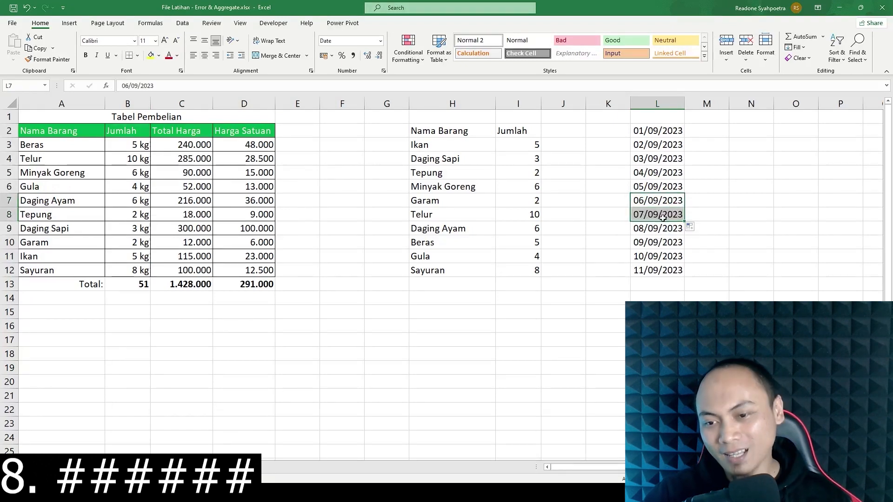
click(663, 214)
drag(666, 130, 653, 266)
click(577, 200)
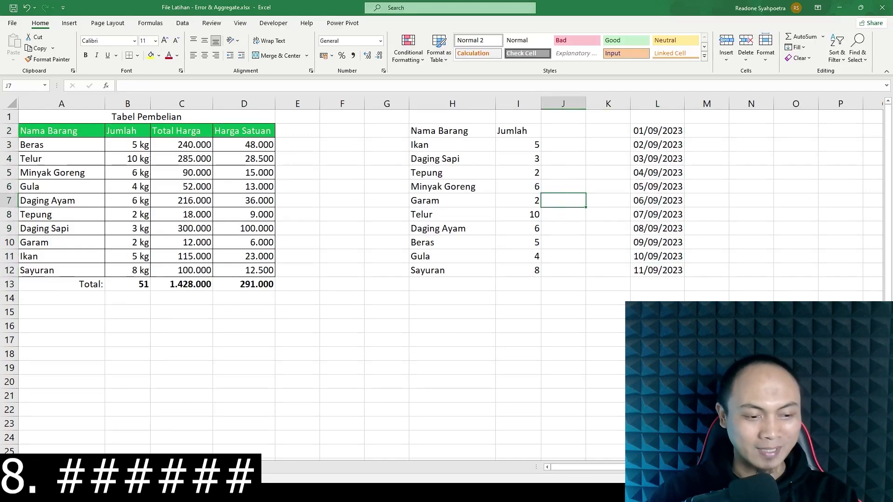
key(ctrl+Page_Up)
click(458, 273)
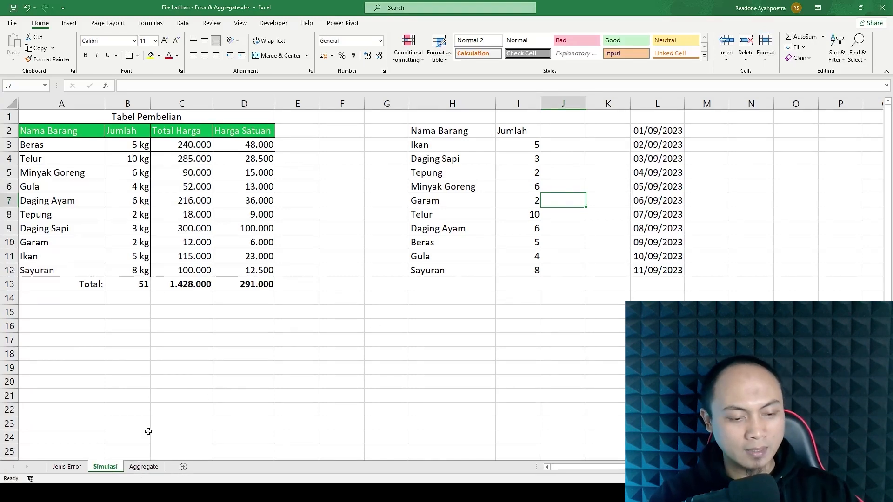
Open the Aggregate sheet and inspect the total formulas of Supplier A in D7 and Supplier B in D14.
click(142, 467)
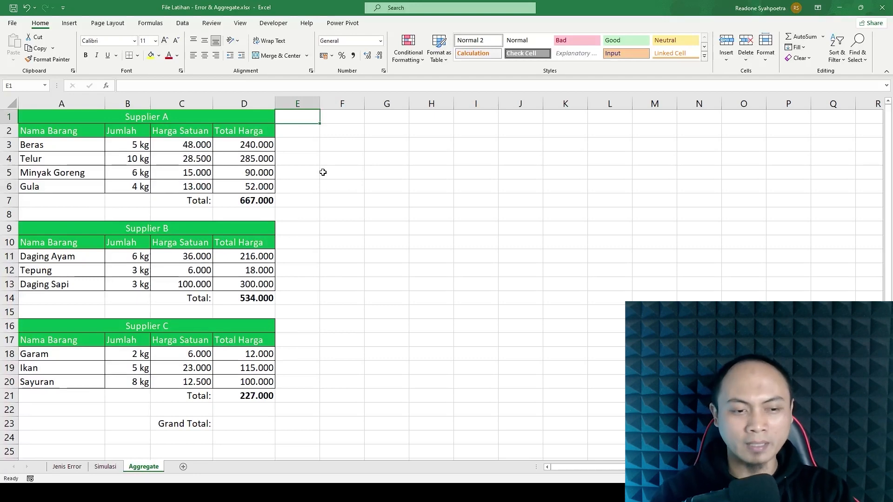
click(169, 117)
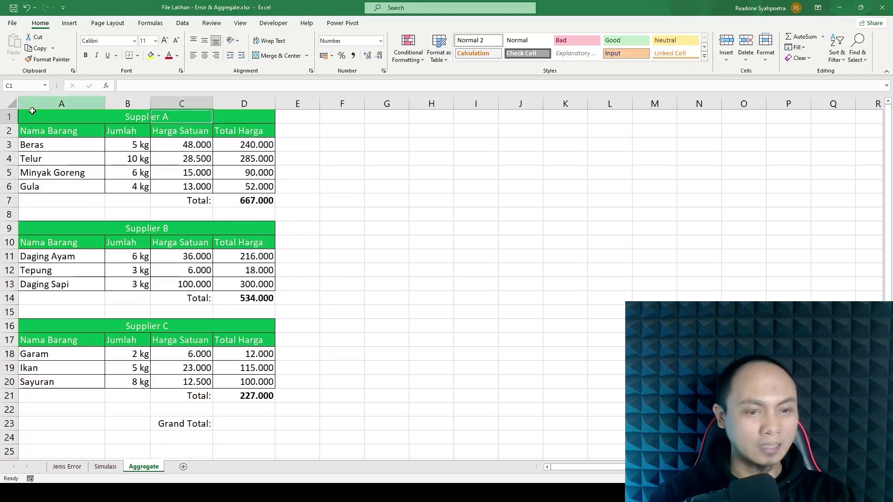
click(245, 199)
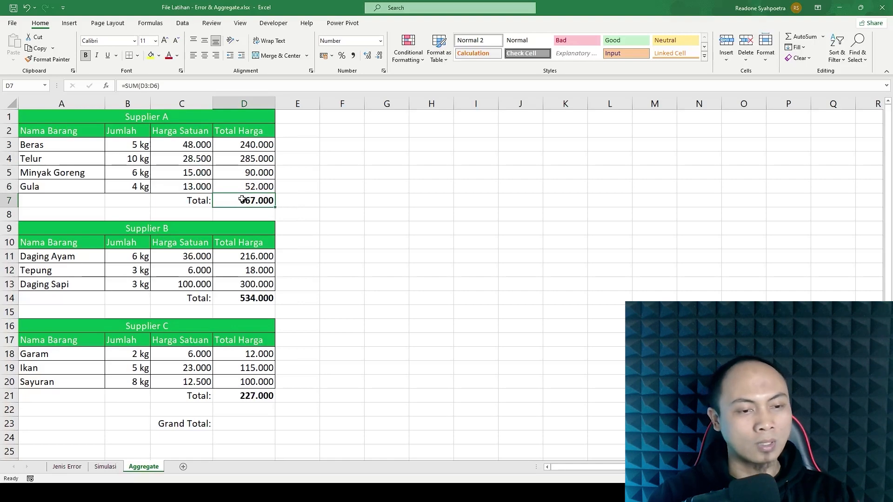
click(238, 299)
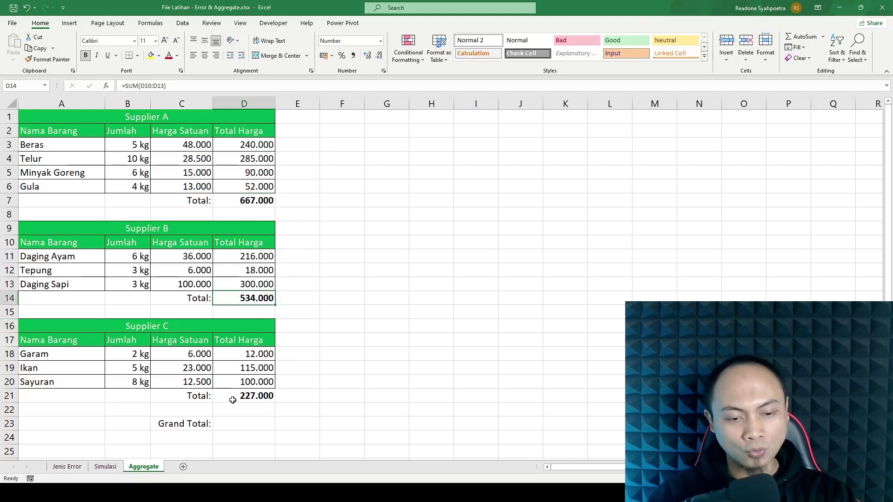
Calculate the Grand Total in D23 by adding the three supplier totals with =D7+D14+D21.
click(238, 427)
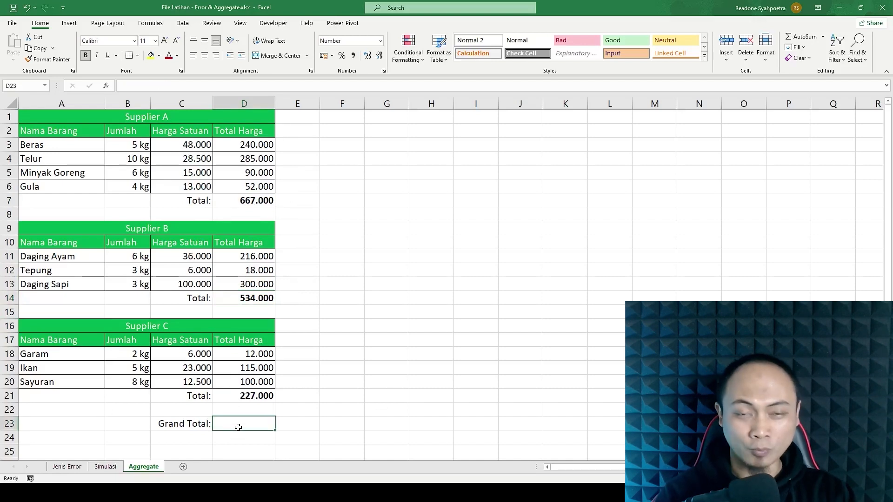
text(=)
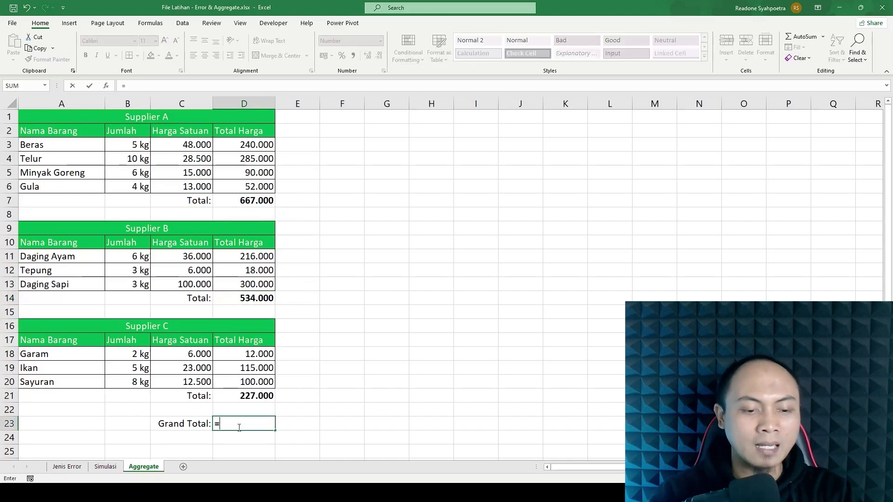
click(255, 200)
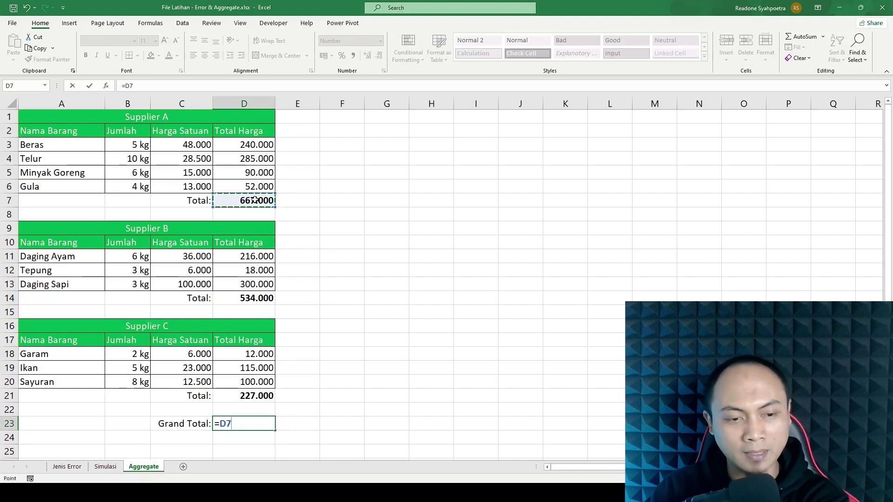
text(+)
click(253, 298)
text(+)
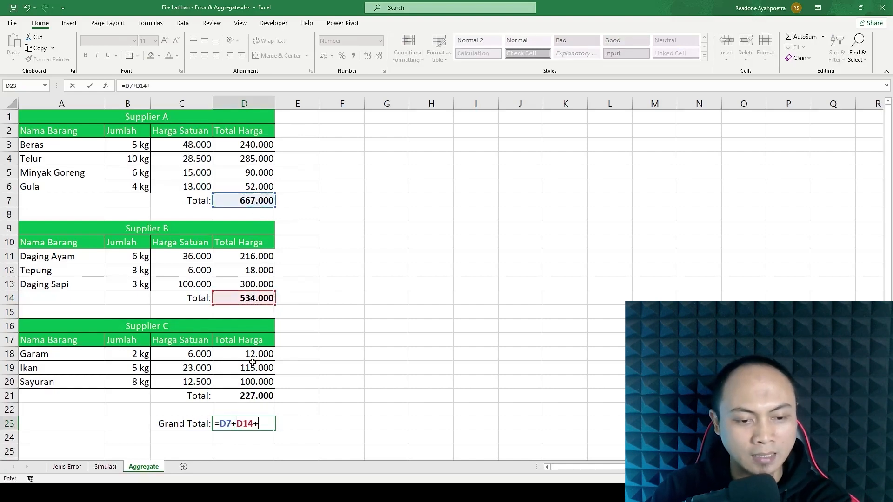
click(252, 395)
key(Return)
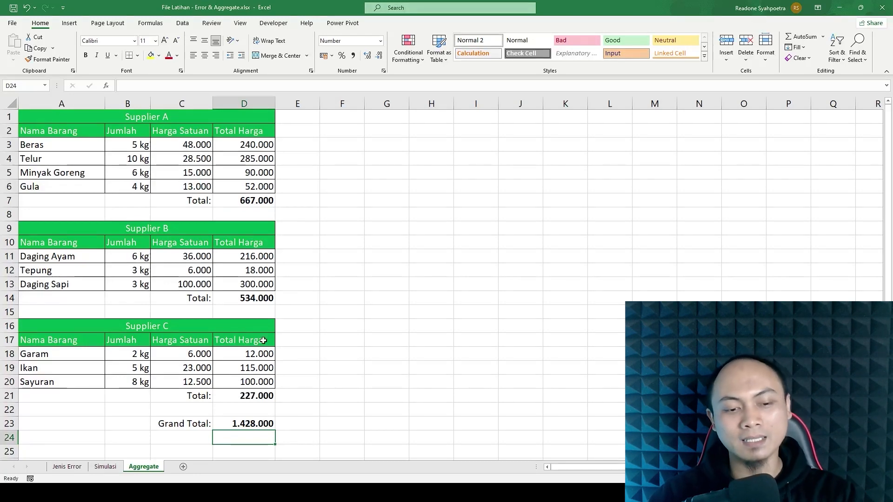
Replace the Grand Total formula in D23 with a SUM over the range D3:D21.
click(251, 423)
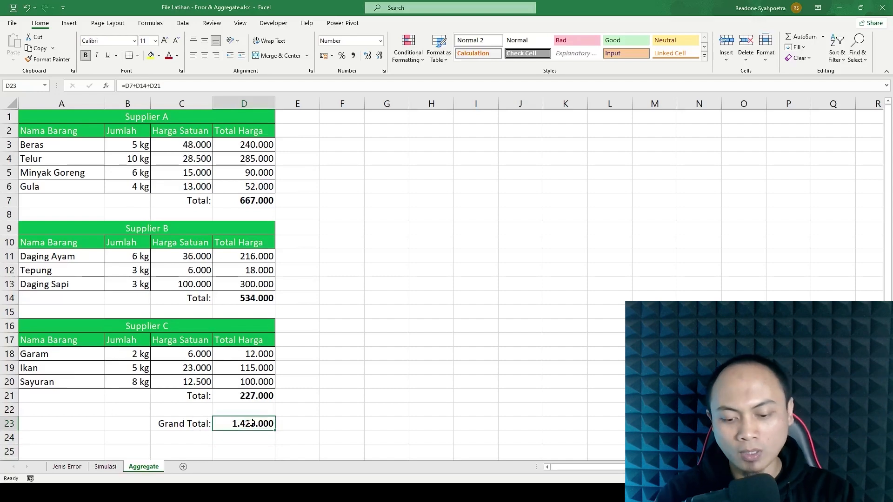
text(=)
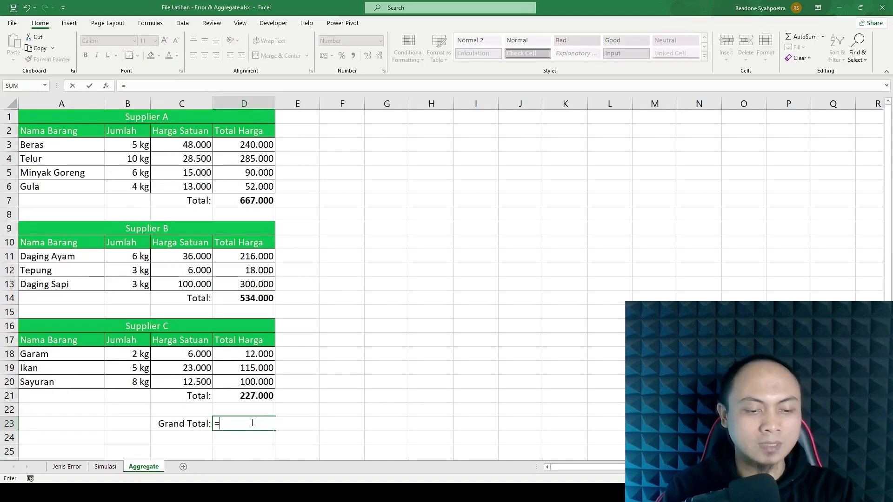
text(sum)
key(Tab)
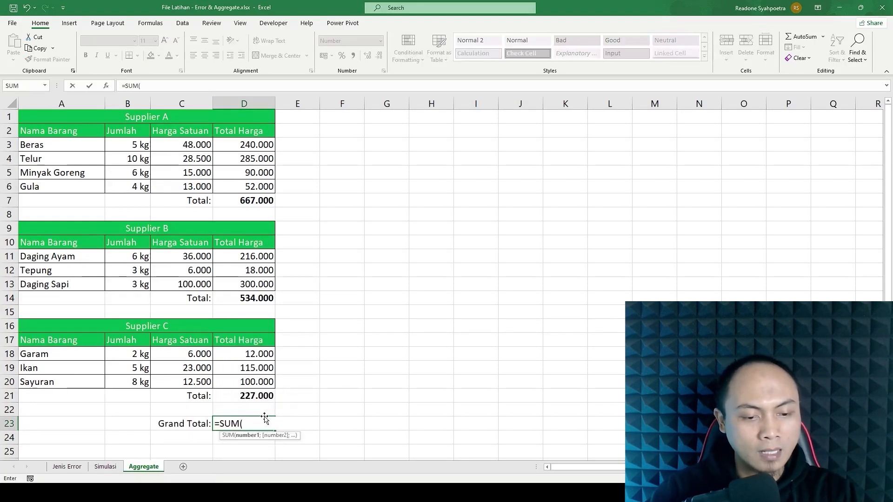
click(250, 144)
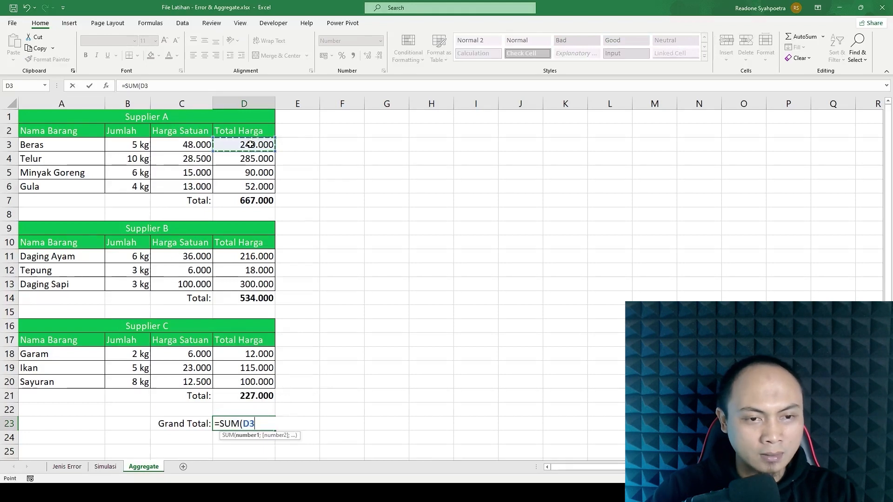
drag(250, 145, 235, 396)
key(Return)
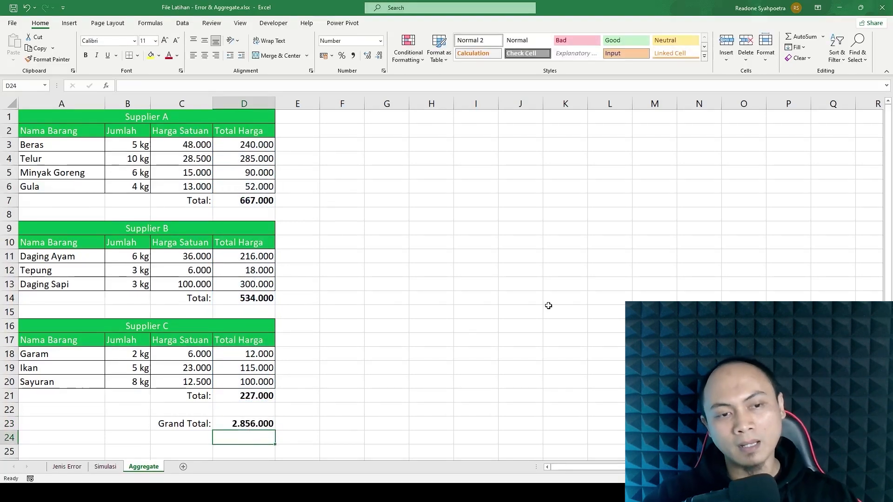
Examine which cells the Grand Total's SUM formula in D23 covers, leaving the formula as it is.
key(Up)
click(172, 83)
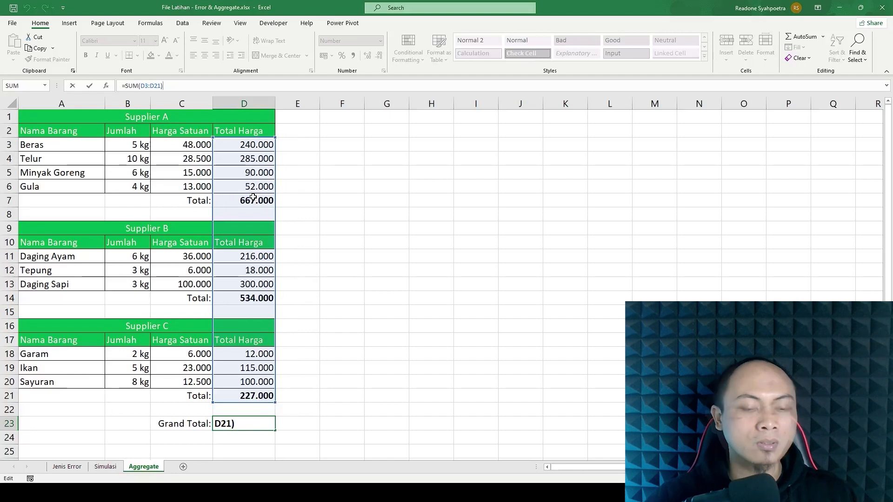
key(ctrl+Return)
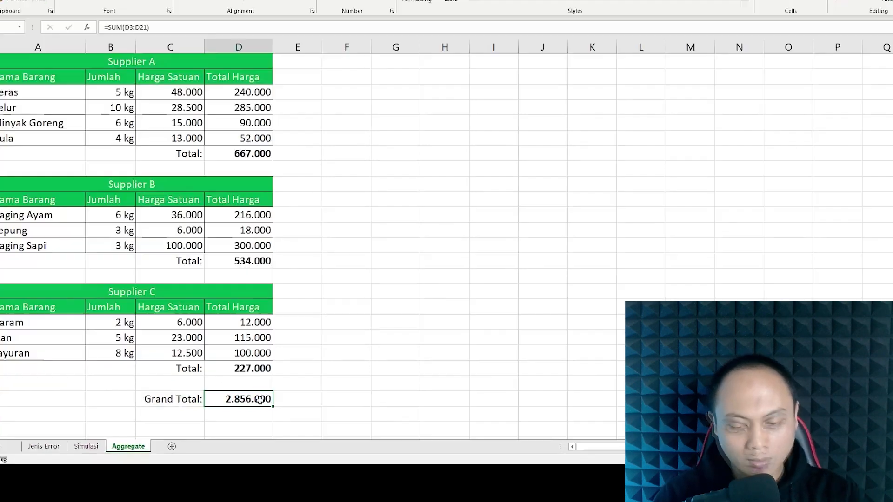
Begin an AGGREGATE formula in D23, review the available functions and choose 9 - SUM as the function number.
text(=agg)
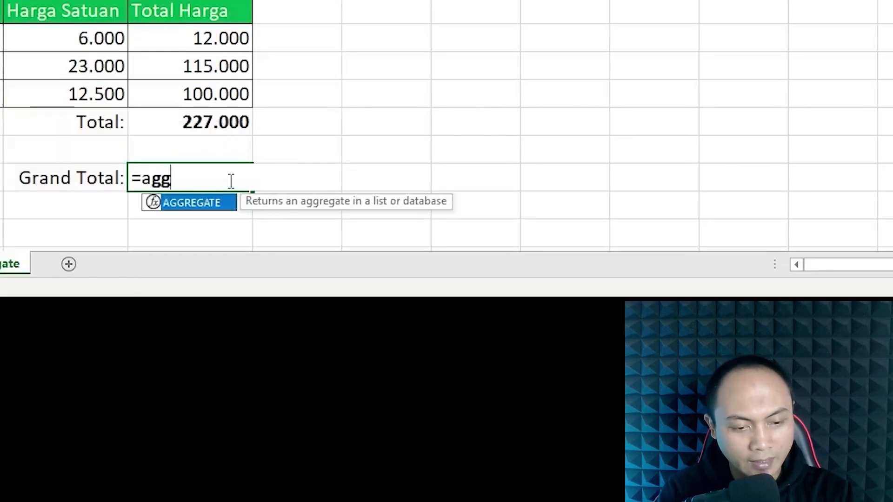
key(Tab)
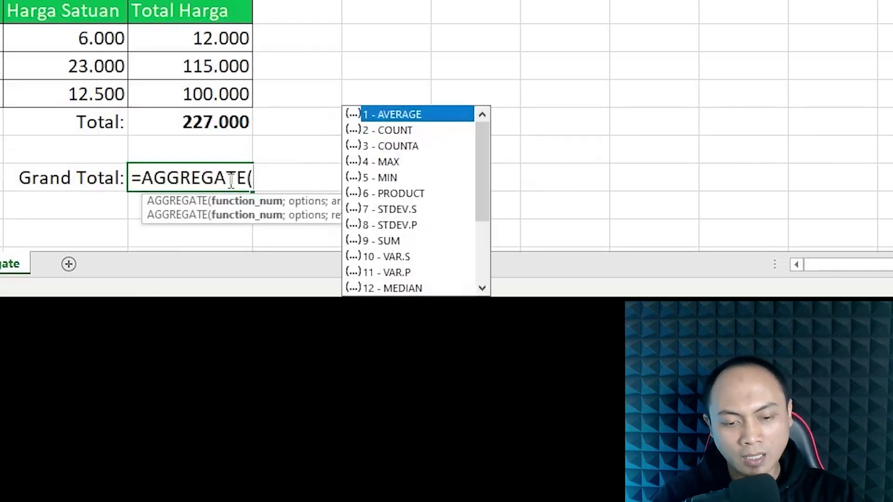
key(Down)
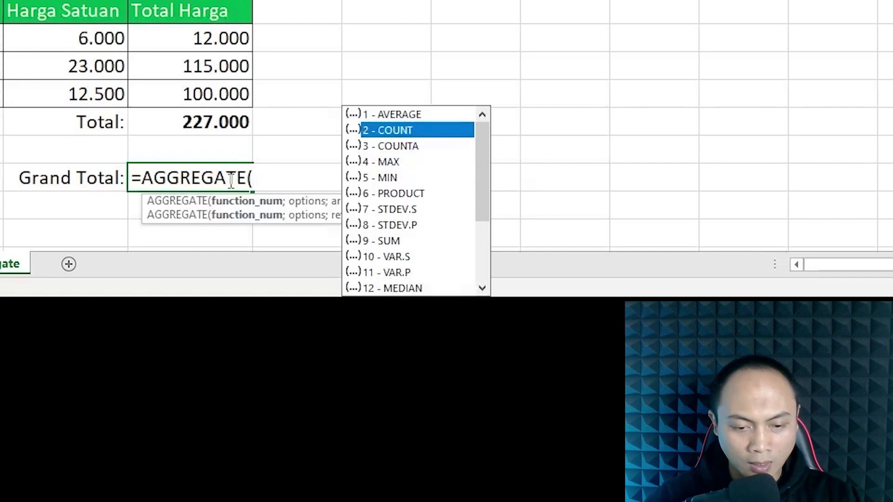
key(Down)
key(Down)
key(Down)
key(Down)
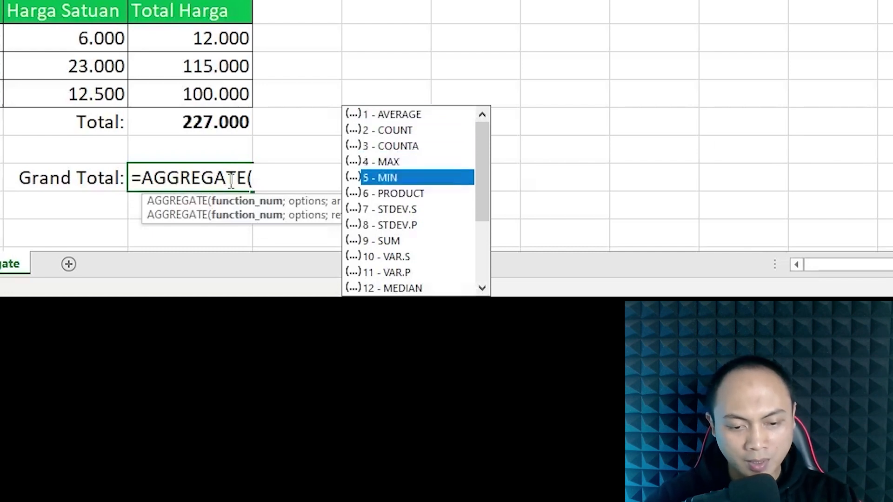
key(Down)
key(Down)
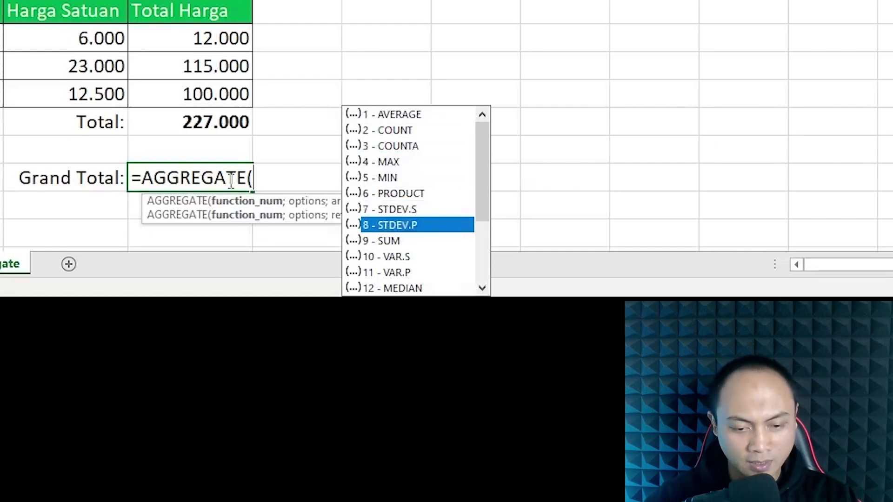
key(Down)
key(Down)
key(Down)
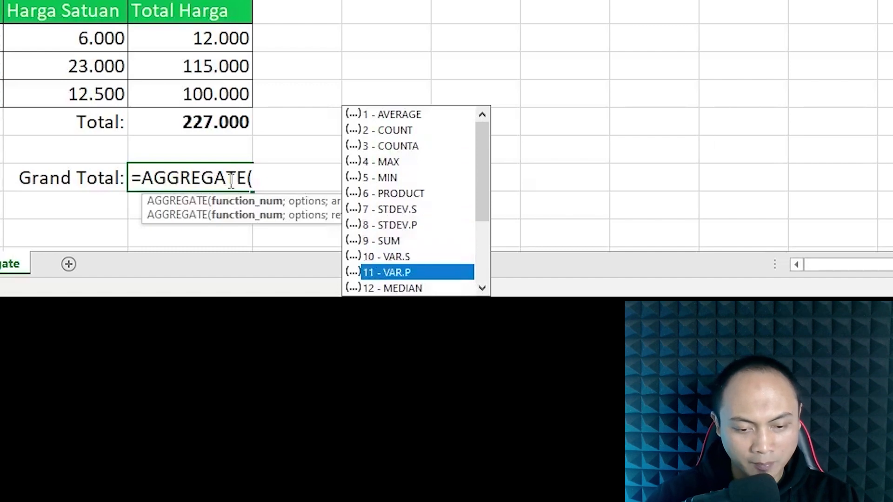
scroll(484, 224, down, 3)
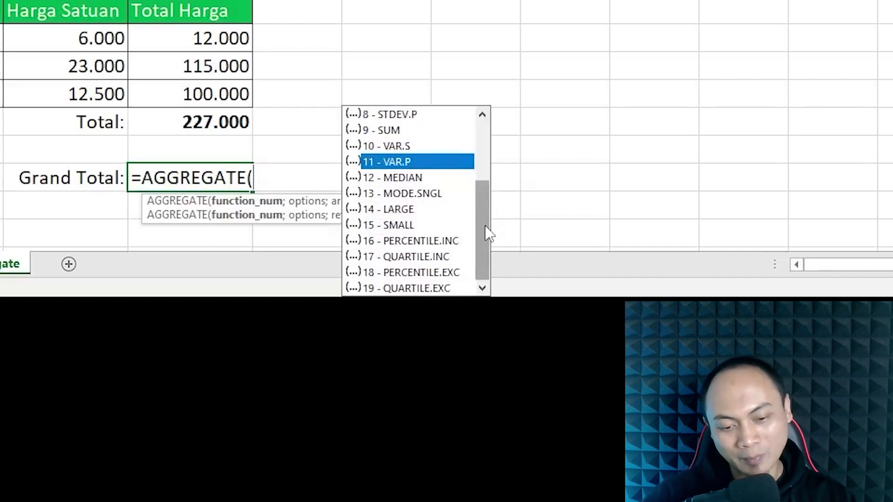
drag(486, 227, 479, 170)
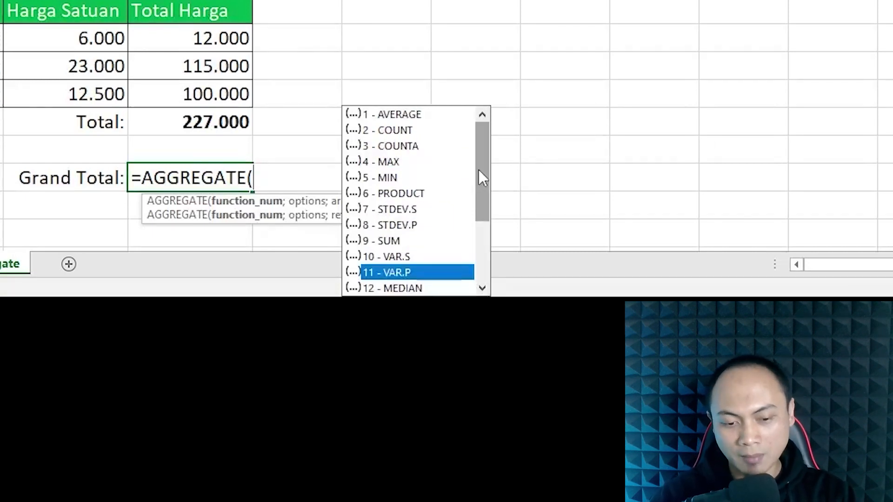
double_click(410, 241)
text(;)
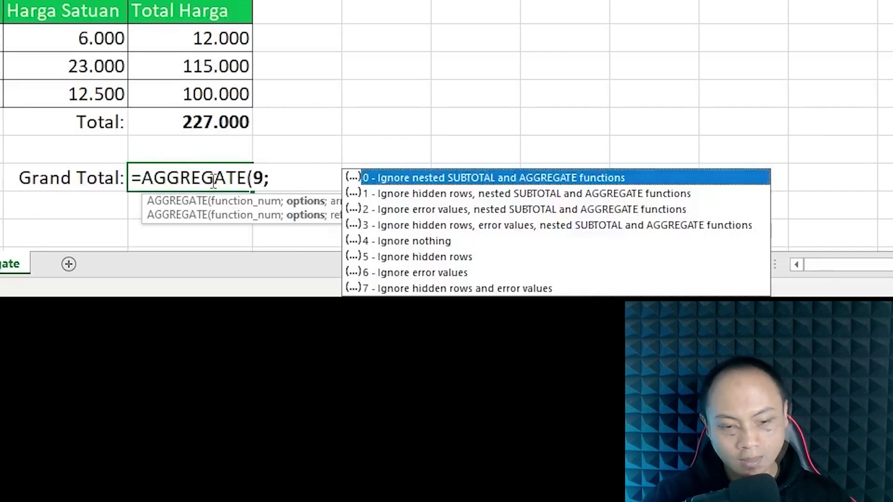
Complete the AGGREGATE formula in D23 with option 3, ignoring hidden rows, errors and nested subtotals, over the range D3:D21.
key(Down)
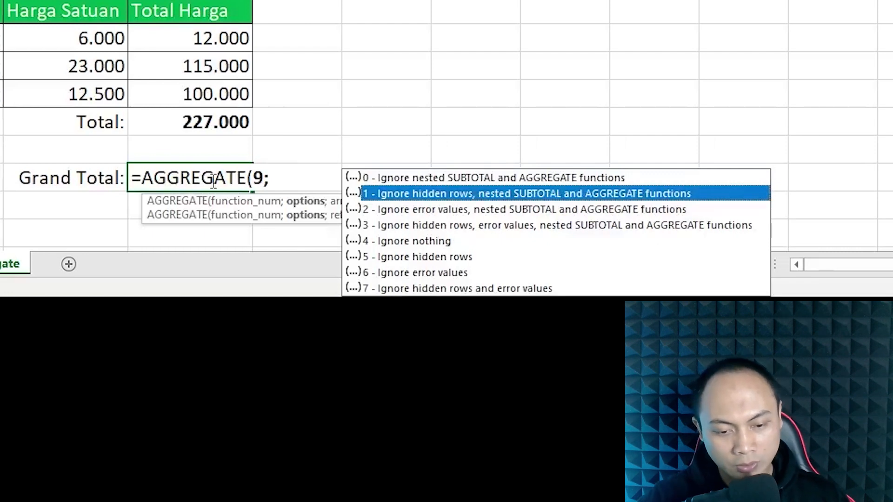
key(Down)
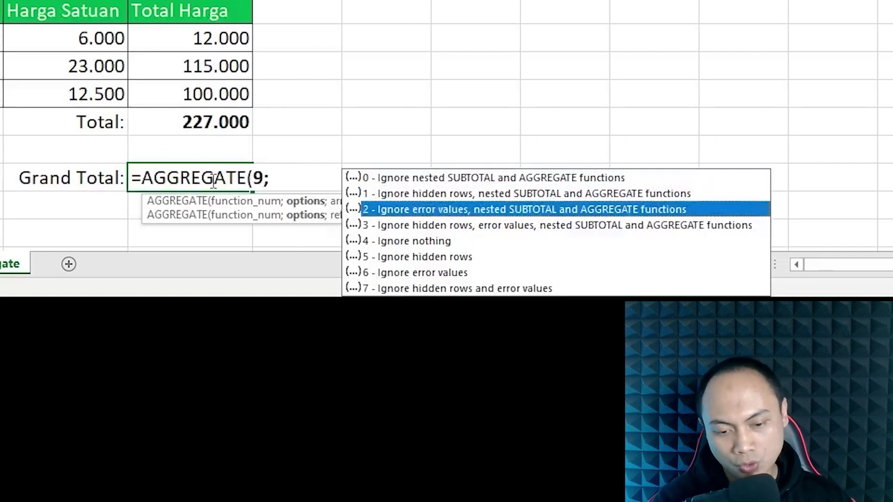
key(Down)
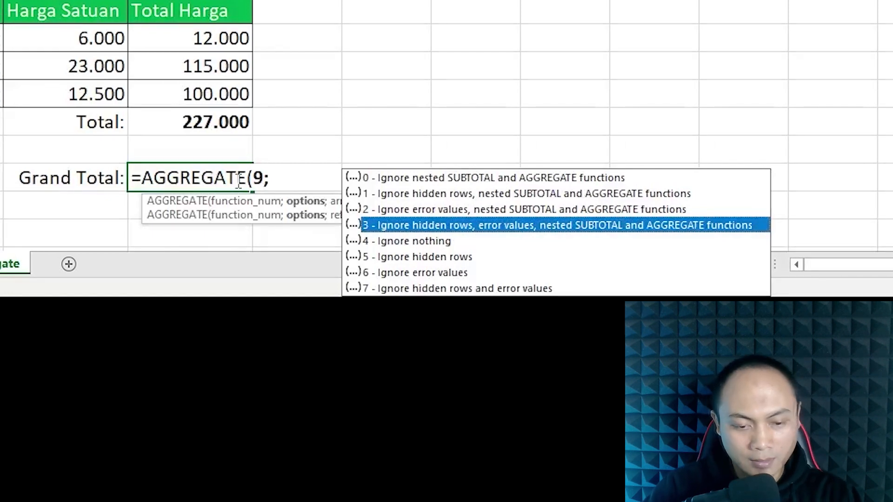
text(3;)
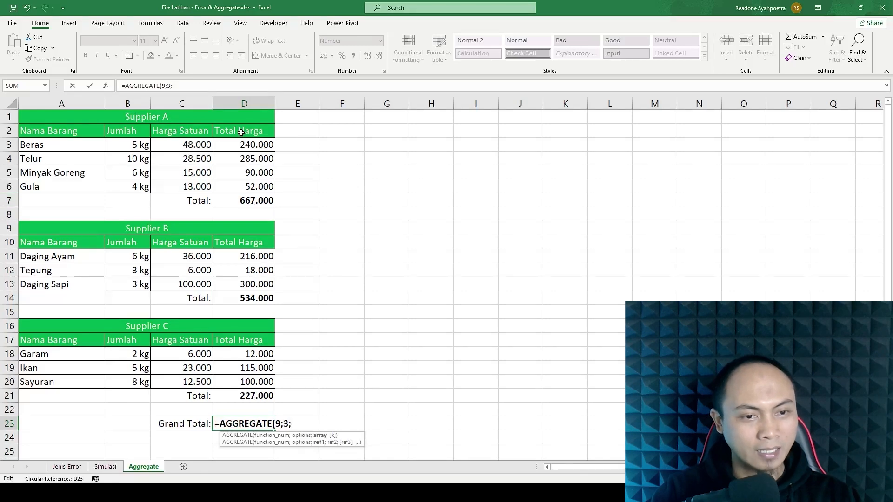
drag(243, 144, 248, 395)
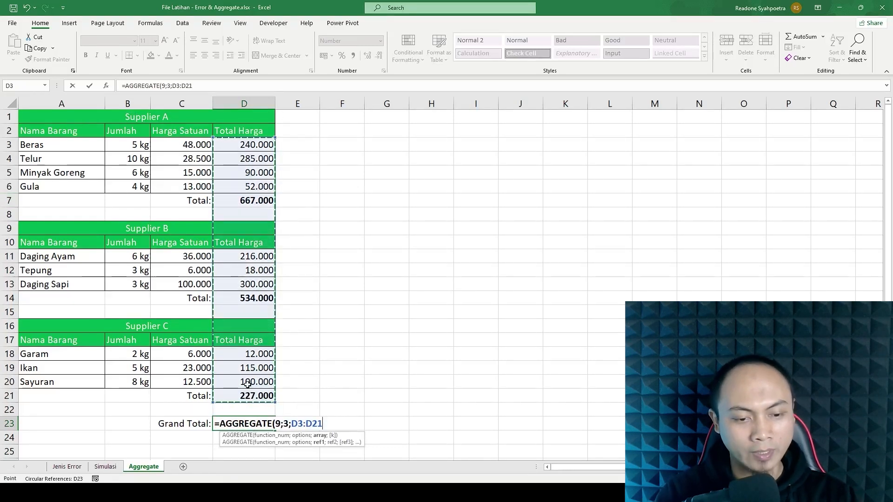
key(Return)
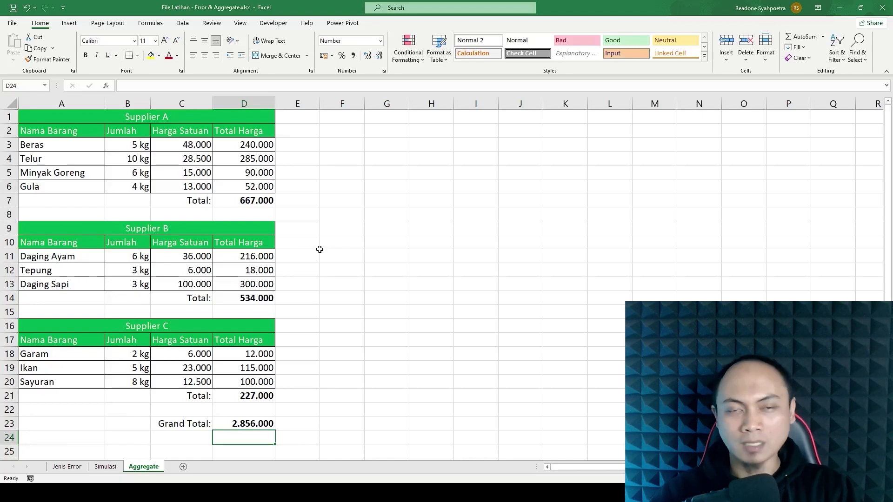
Replace Supplier A's total in D7 with a SUBTOTAL formula using function 9 (SUM) over D3:D6.
click(237, 201)
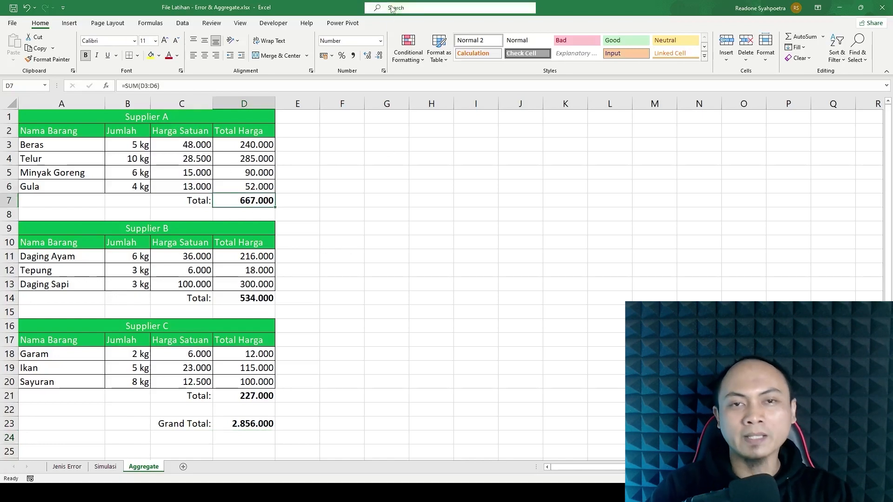
text(=subto)
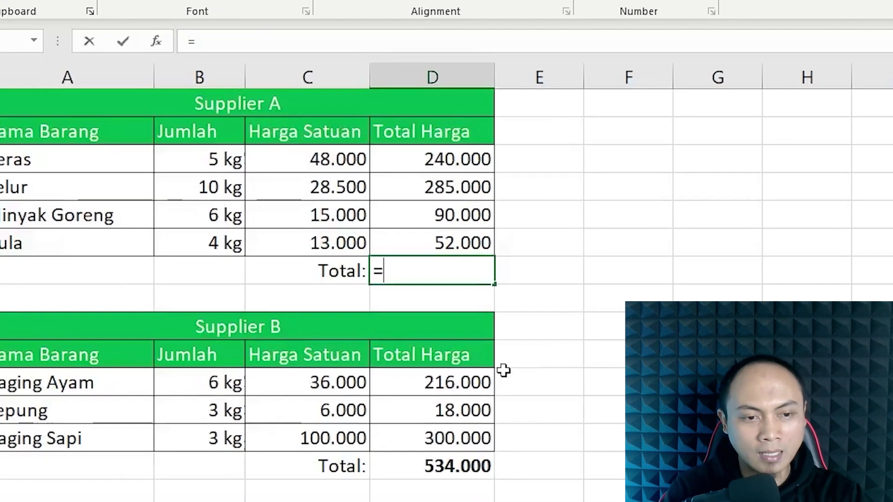
key(Tab)
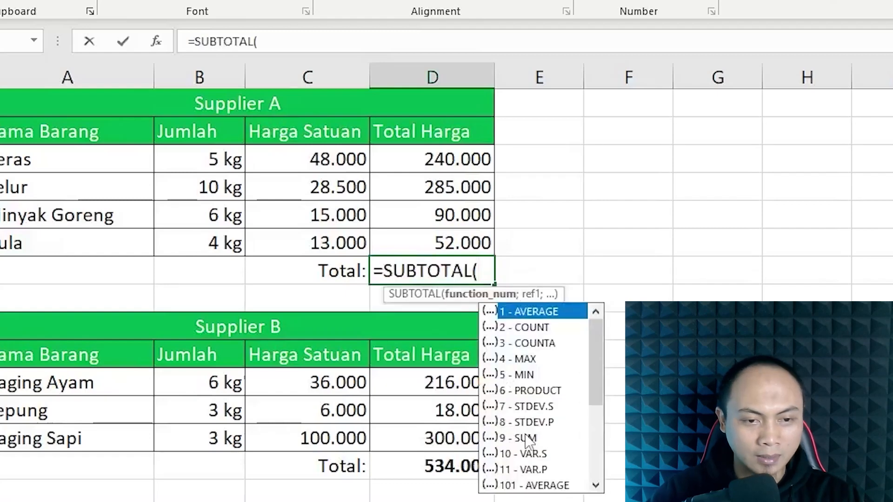
text(9;)
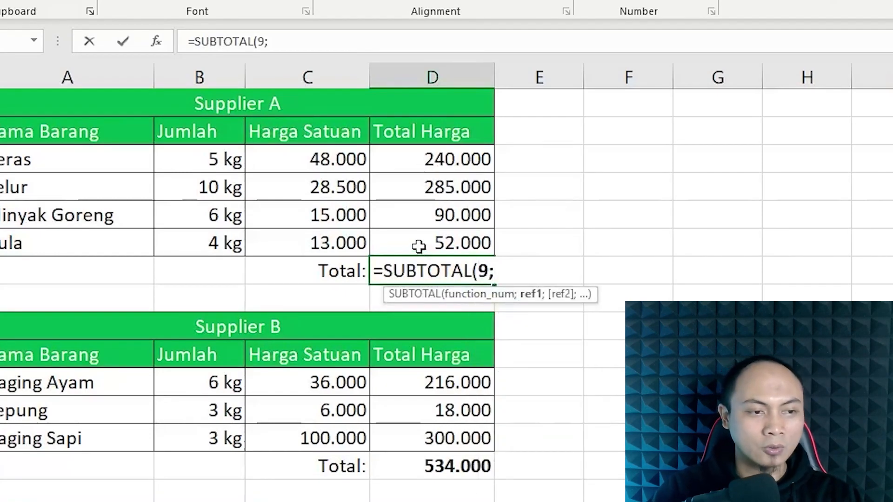
drag(420, 247, 419, 160)
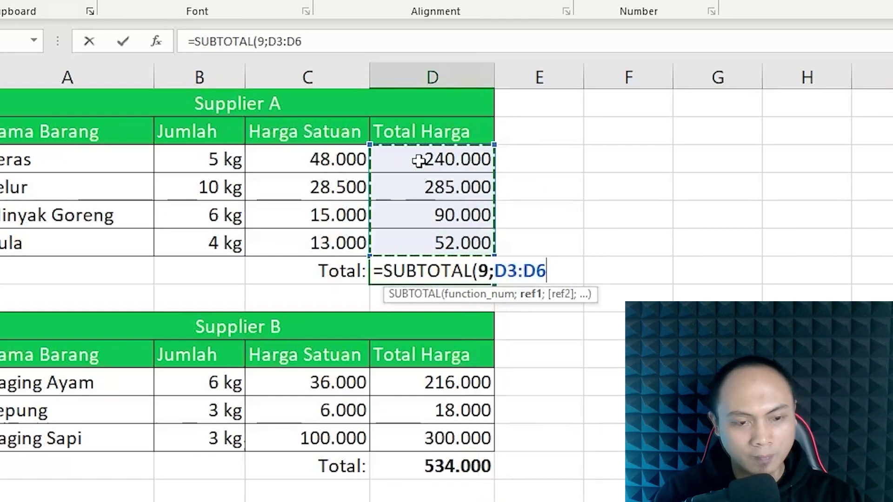
key(Return)
Copy the SUBTOTAL formula from D7 into the Supplier B and Supplier C totals in D14 and D21.
click(425, 270)
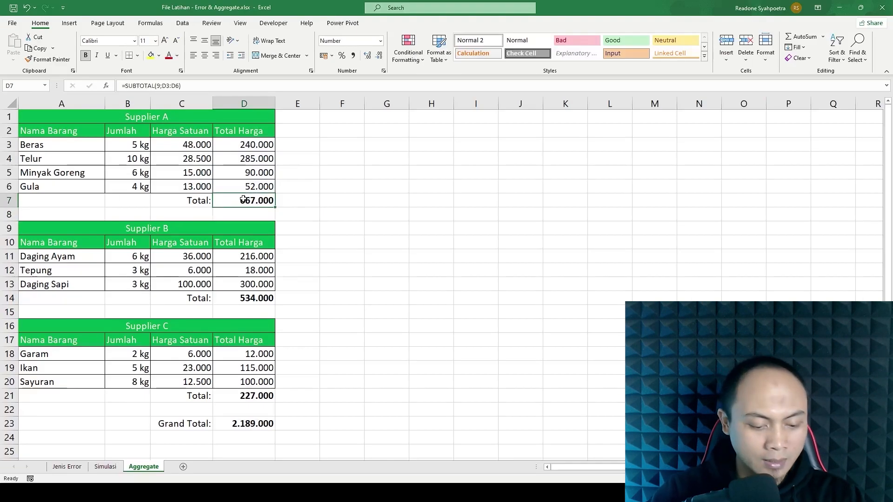
key(ctrl+c)
click(251, 298)
key(ctrl+v)
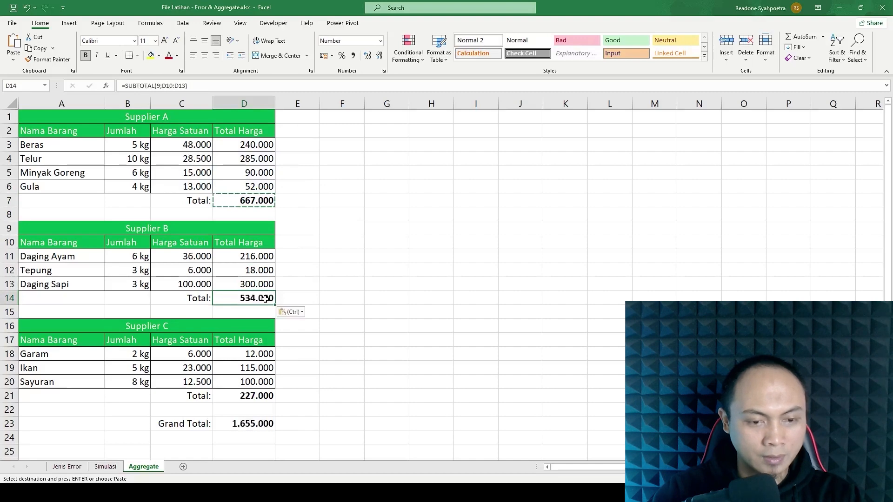
click(243, 395)
key(ctrl+v)
Add a check formula in E23 summing D7, D14 and D21, and compare it with the Grand Total in D23.
click(289, 421)
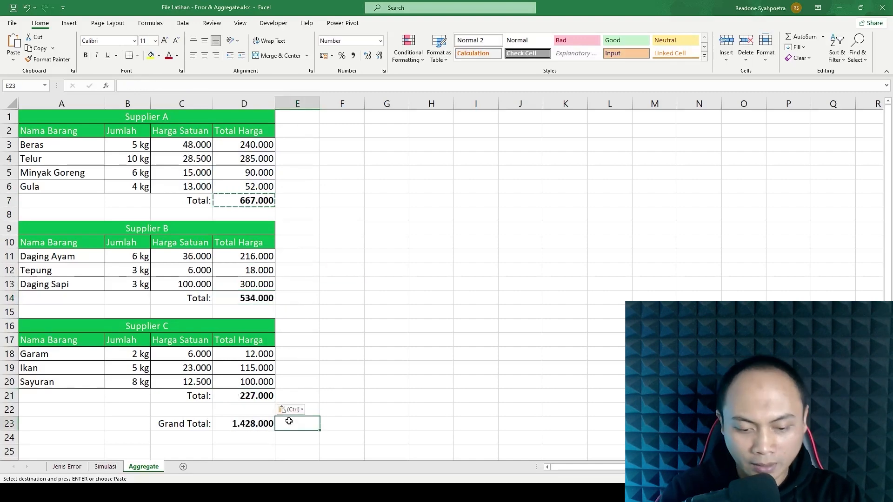
text(=)
click(244, 201)
text(+)
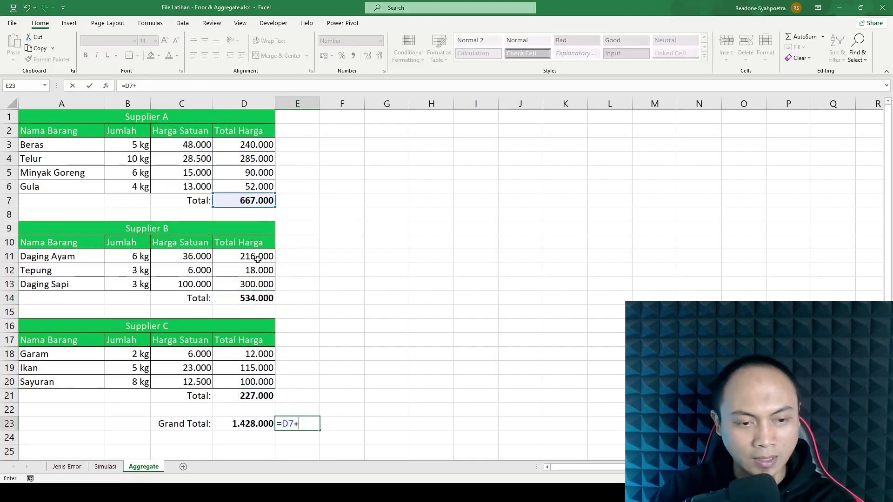
click(246, 396)
key(Return)
drag(251, 424, 277, 425)
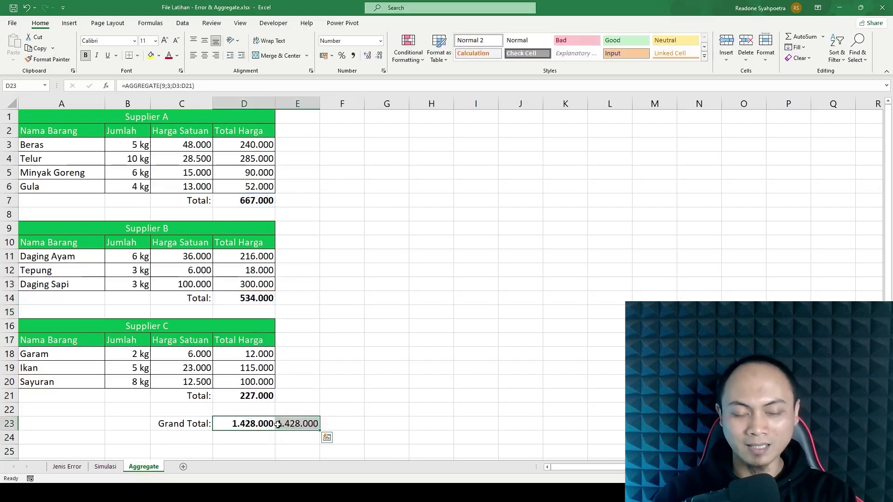
click(246, 426)
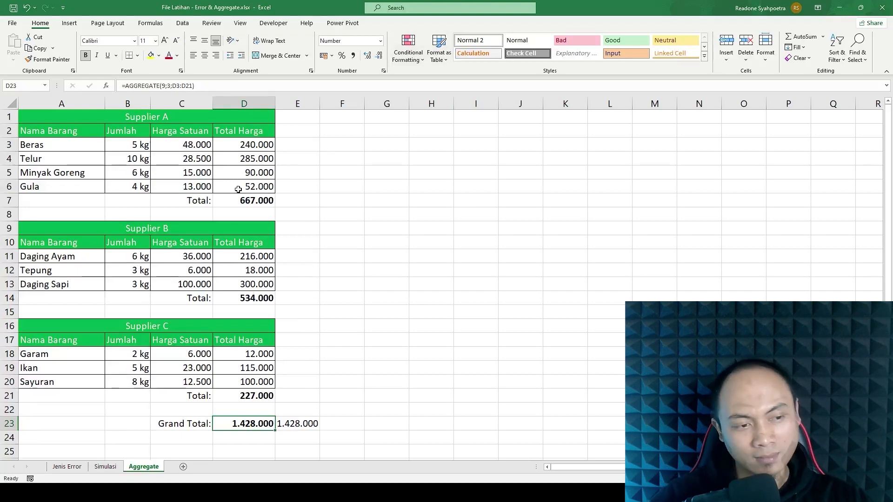
Hide rows 11, 13 and 19 to test the AGGREGATE Grand Total, and undo the hiding.
click(9, 256)
ctrl+click(8, 284)
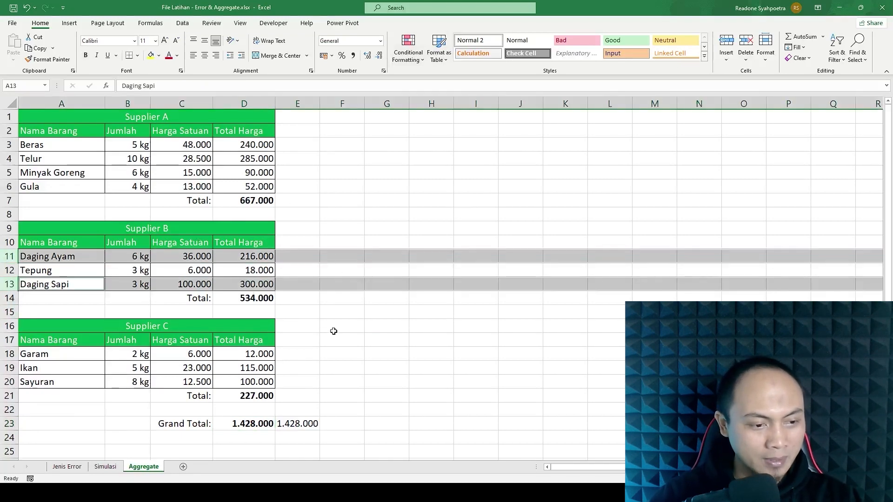
ctrl+click(9, 368)
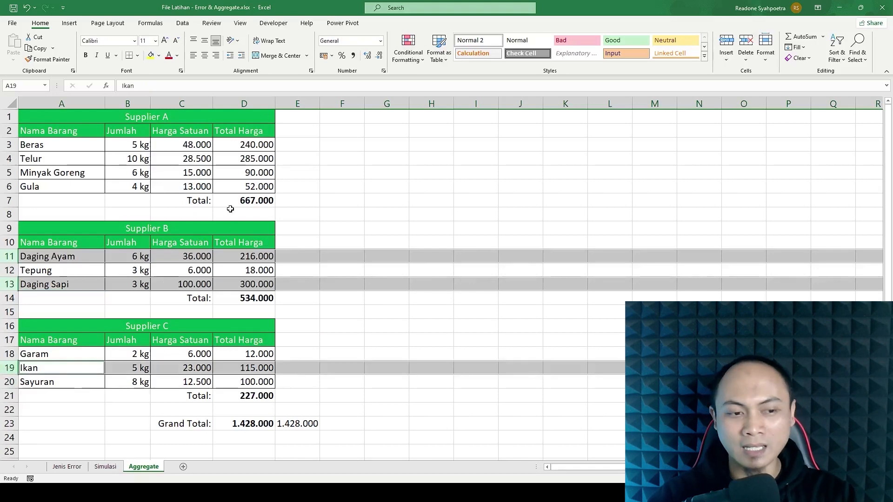
right_click(9, 257)
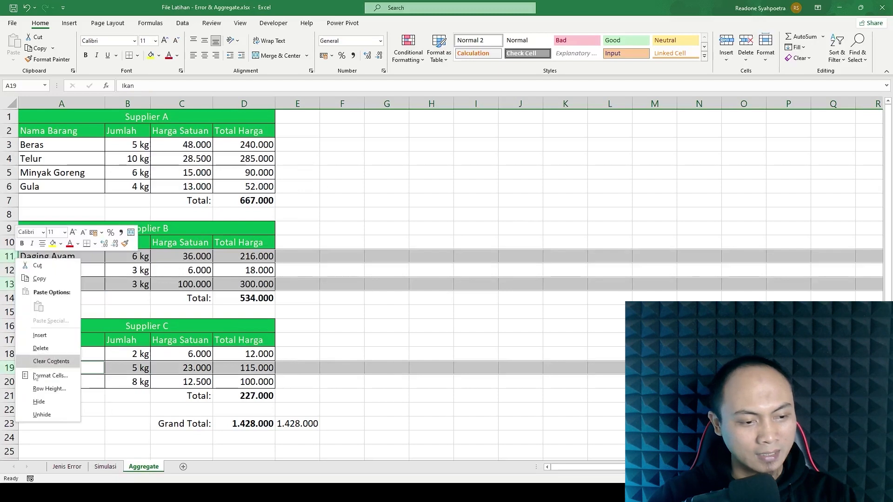
click(46, 400)
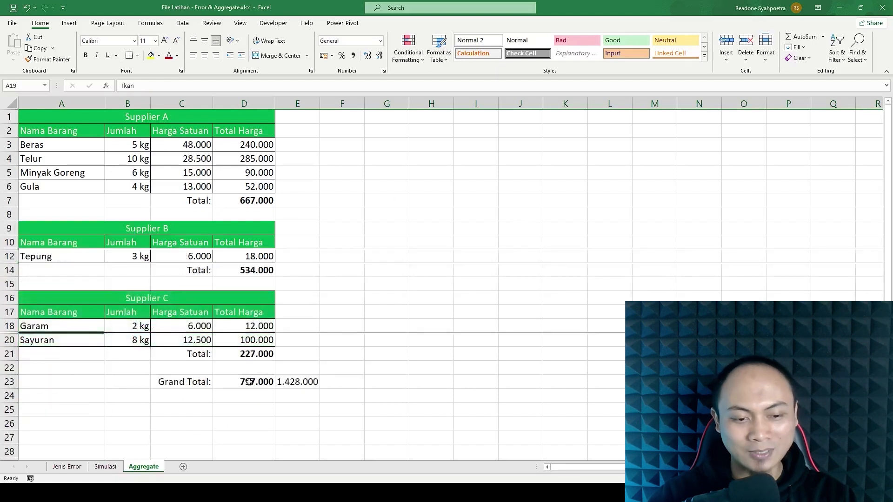
click(249, 382)
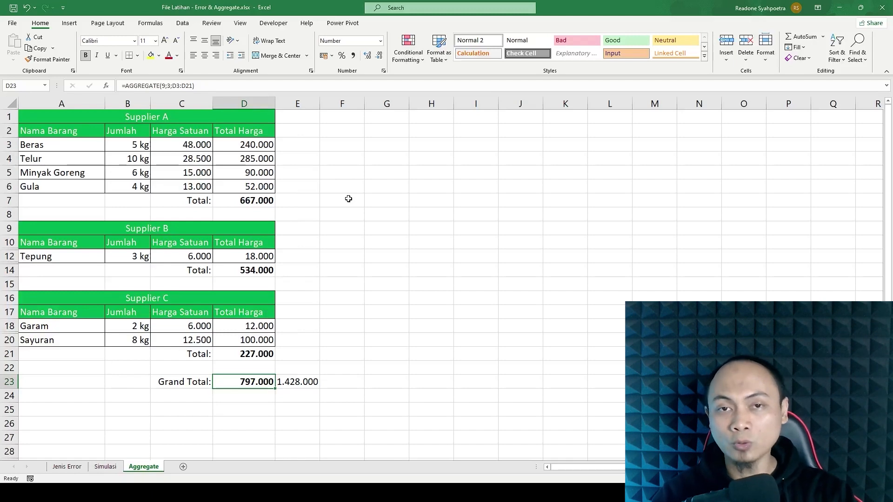
key(ctrl+z)
click(291, 291)
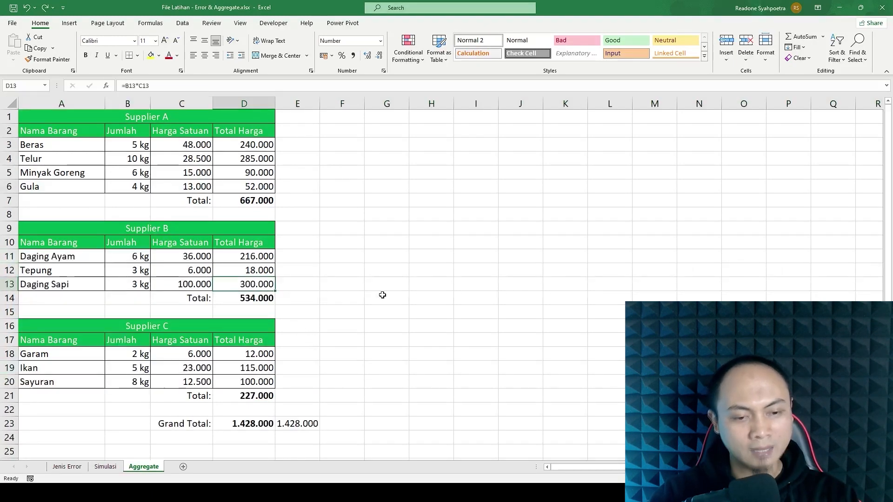
Enter the Tepung quantity in B12 as the text "3 kg" and inspect the check formula in E23 without editing it.
click(132, 270)
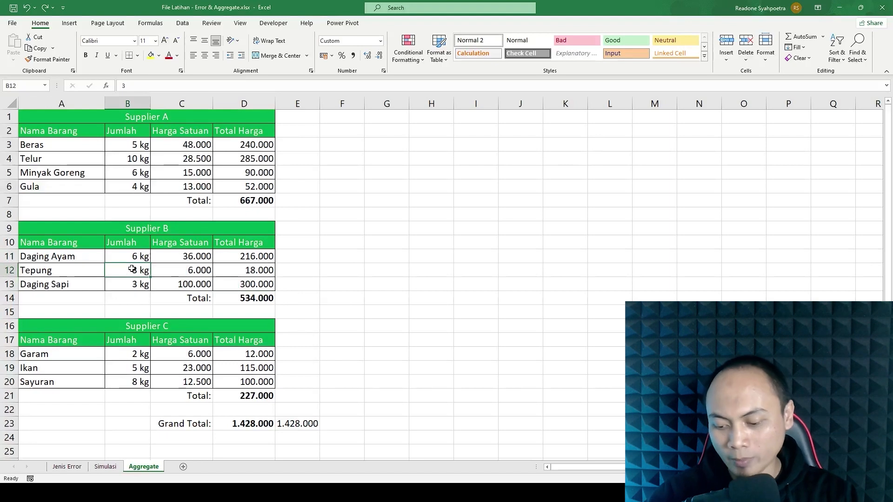
text(3 kg)
key(Return)
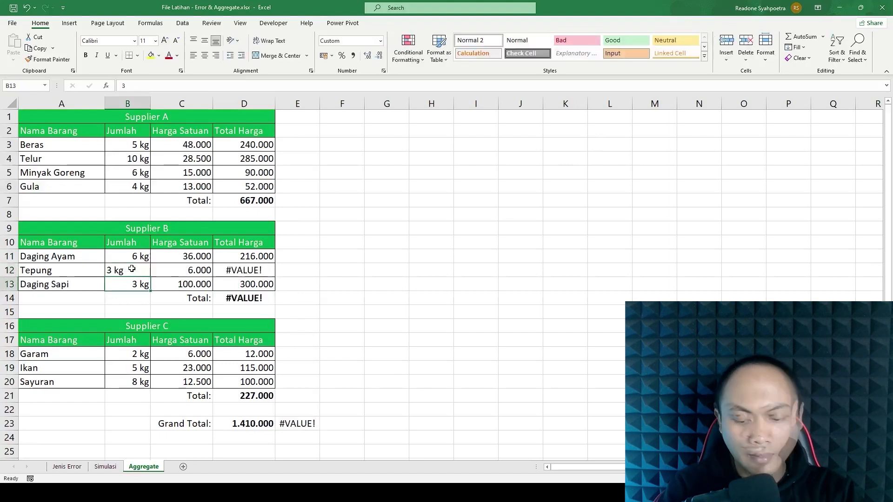
click(298, 423)
click(167, 89)
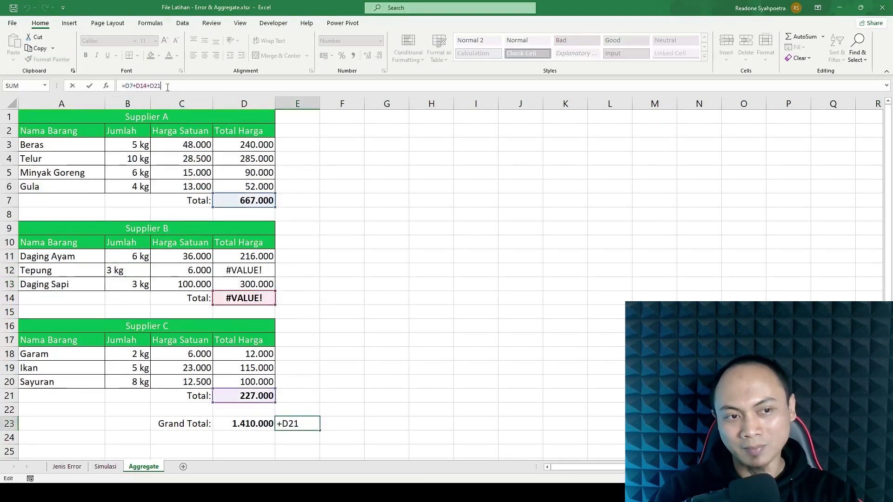
key(Escape)
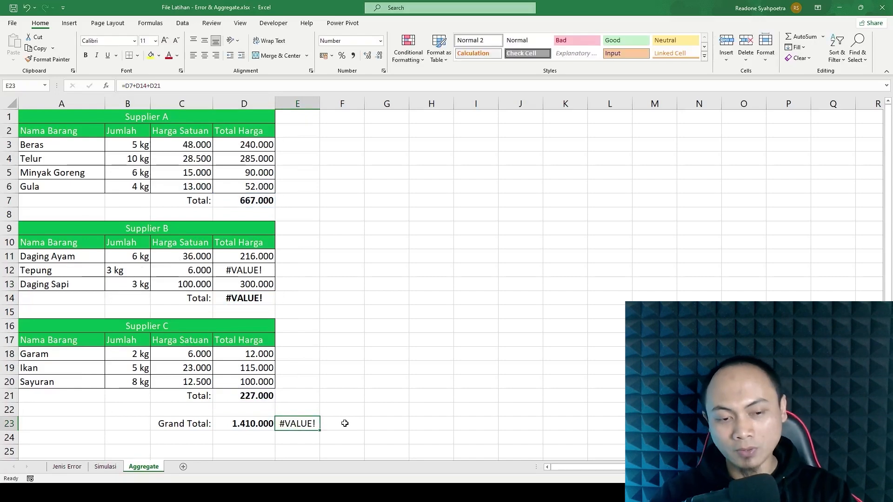
Replace Supplier B's total in D14 with an AGGREGATE formula using function 9 (SUM) and option 2, ignoring errors and nested subtotals, over D11:D13.
click(250, 299)
text(=)
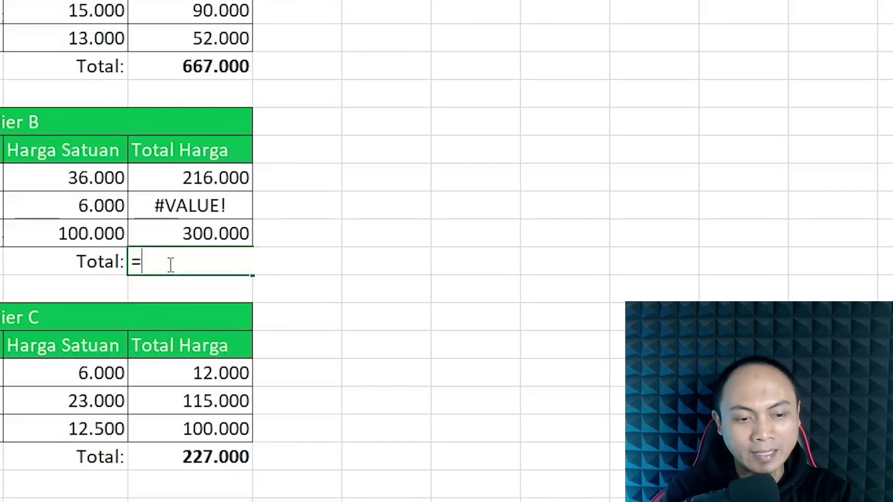
text(a)
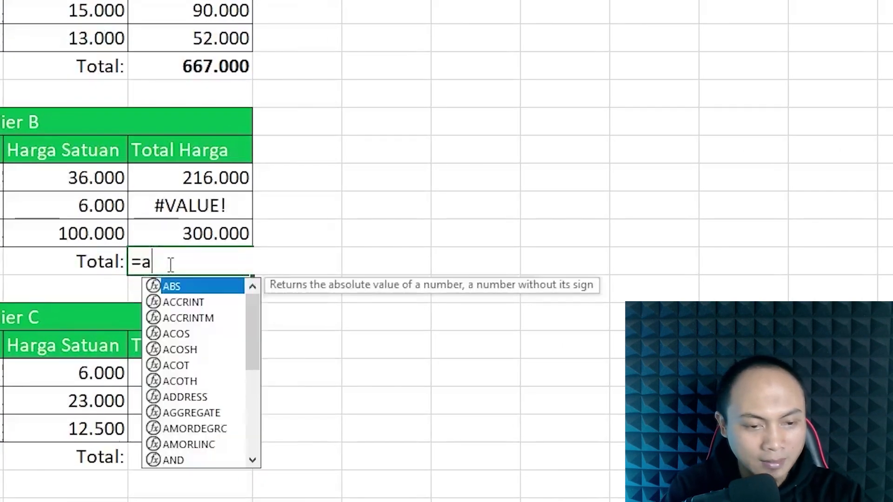
text(gg)
key(Tab)
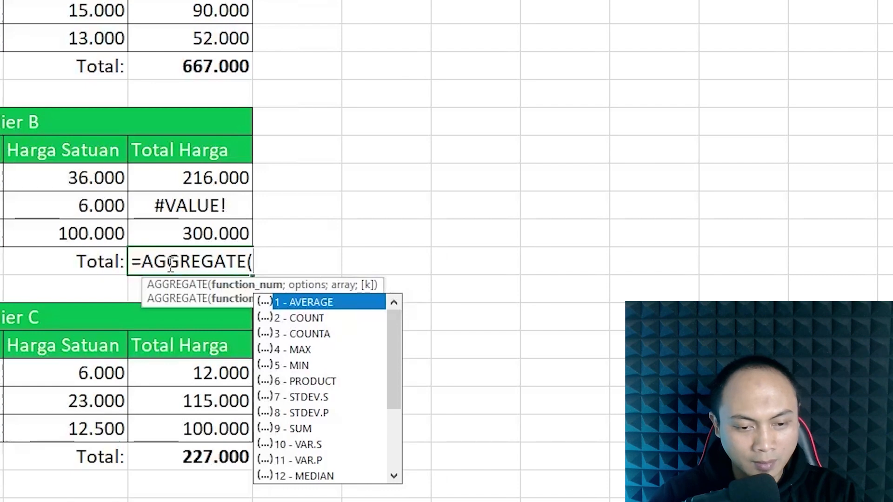
click(298, 429)
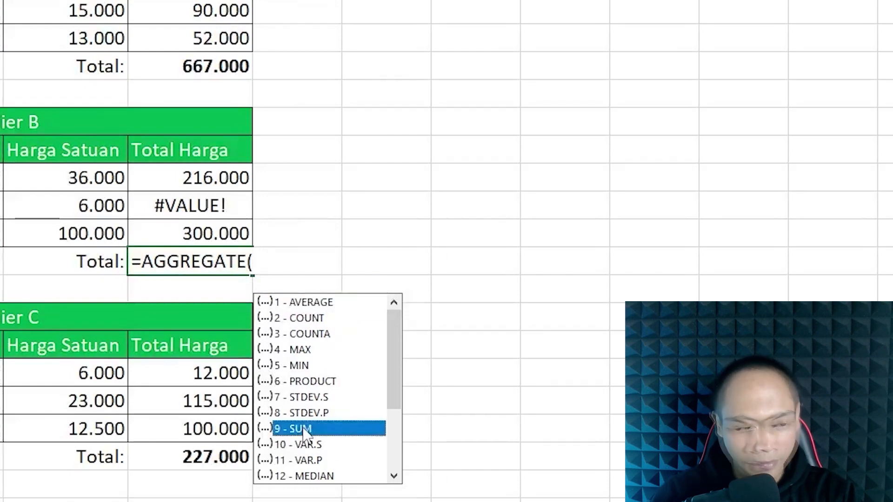
double_click(297, 428)
text(;2)
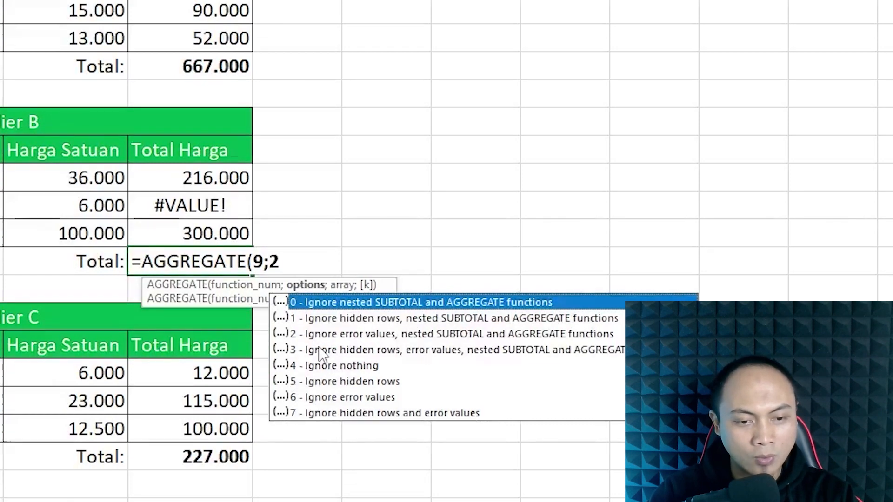
text(;)
drag(163, 238, 158, 174)
key(Return)
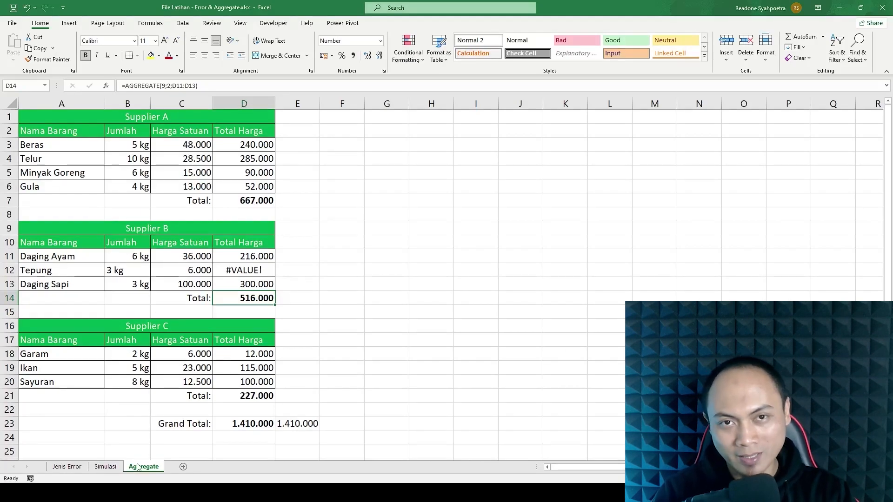
On the Simulasi sheet, set the Tepung quantity in I5 of the lookup table to 0.
click(105, 466)
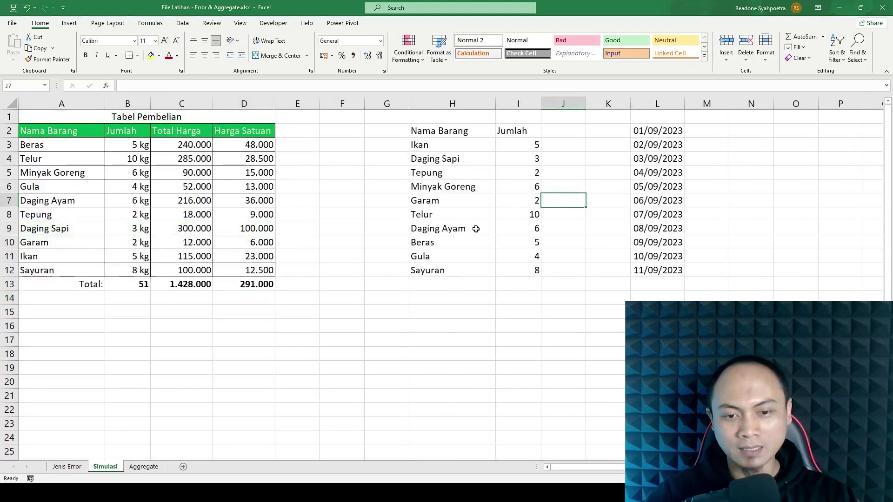
click(527, 171)
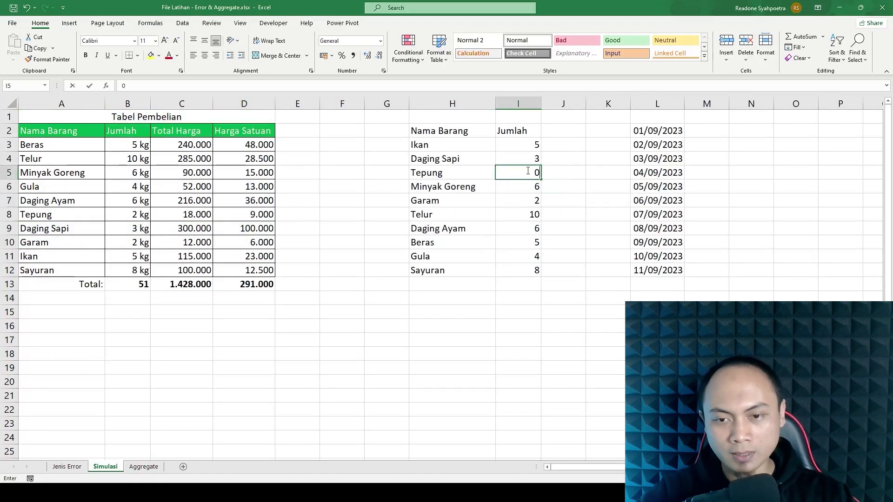
text(0)
key(Return)
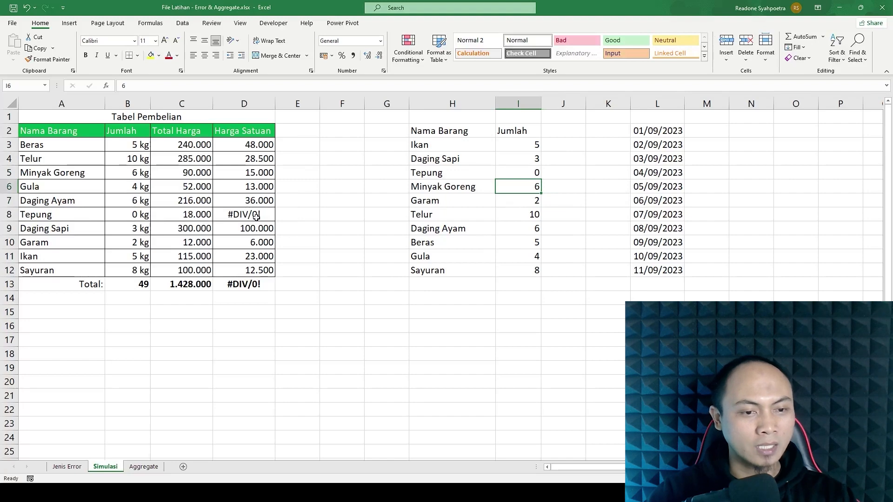
Replace the Harga Satuan total in D13 with an AGGREGATE formula using function 9 and option 3 over D3:D12.
click(254, 285)
text(=agg)
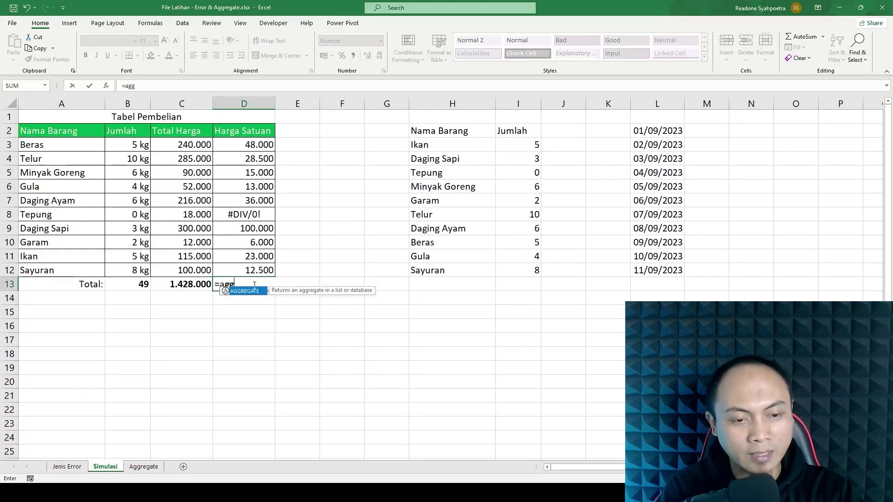
key(Tab)
text(9;)
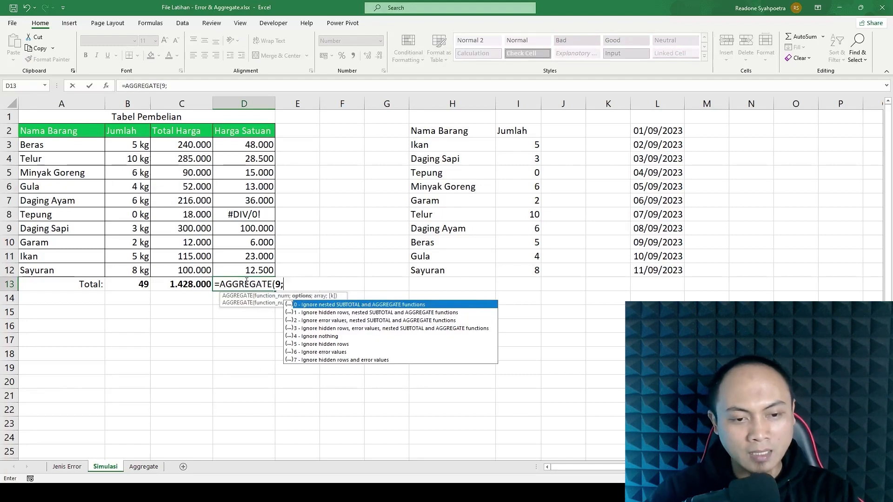
text(3;)
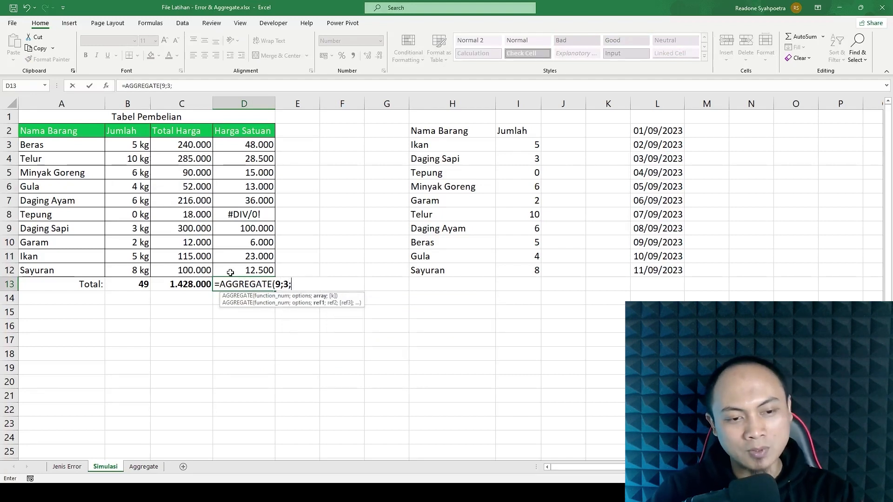
drag(230, 271, 224, 151)
key(Return)
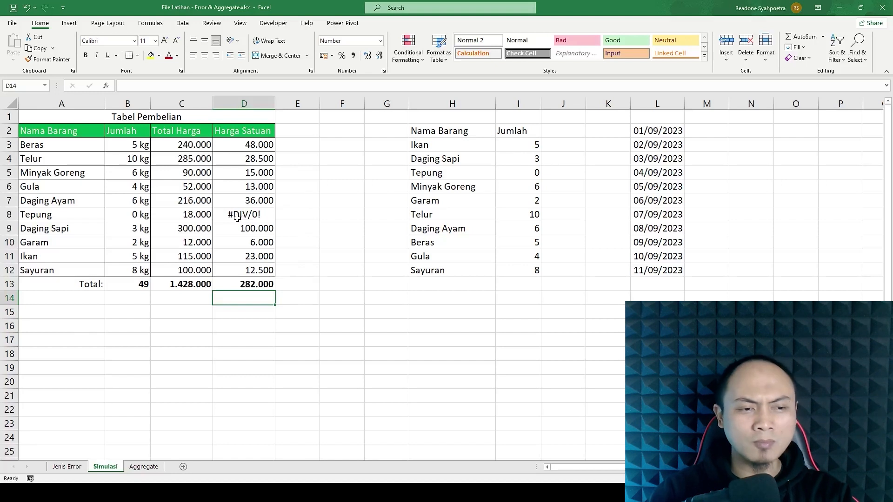
Trace the Tepung quantity from I5 through the formulas in B8 and D8 to the AGGREGATE total in D13.
click(523, 185)
click(526, 173)
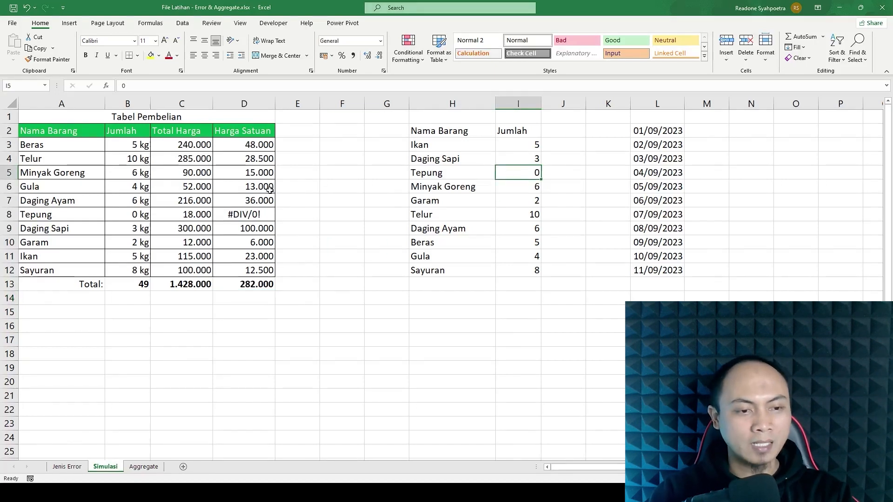
click(129, 215)
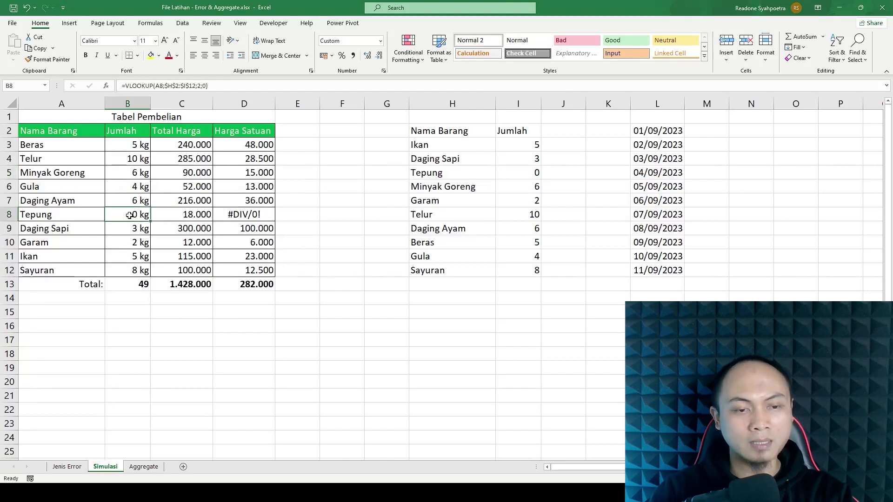
click(259, 215)
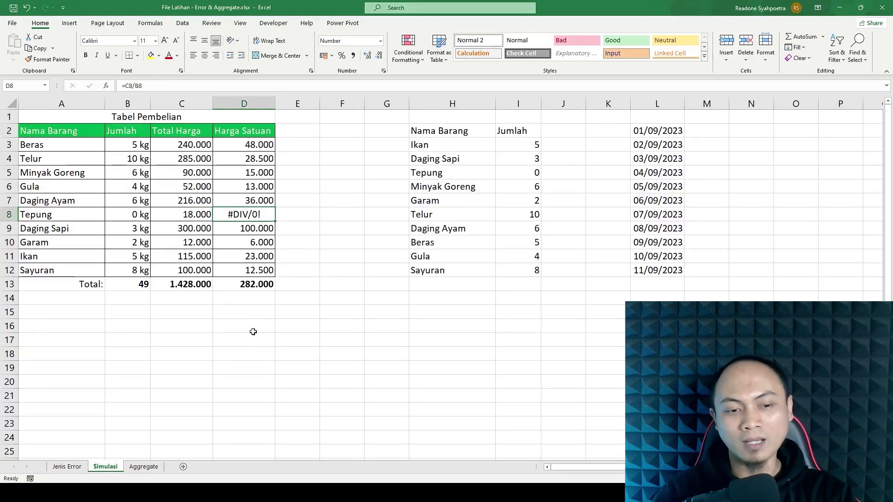
click(253, 285)
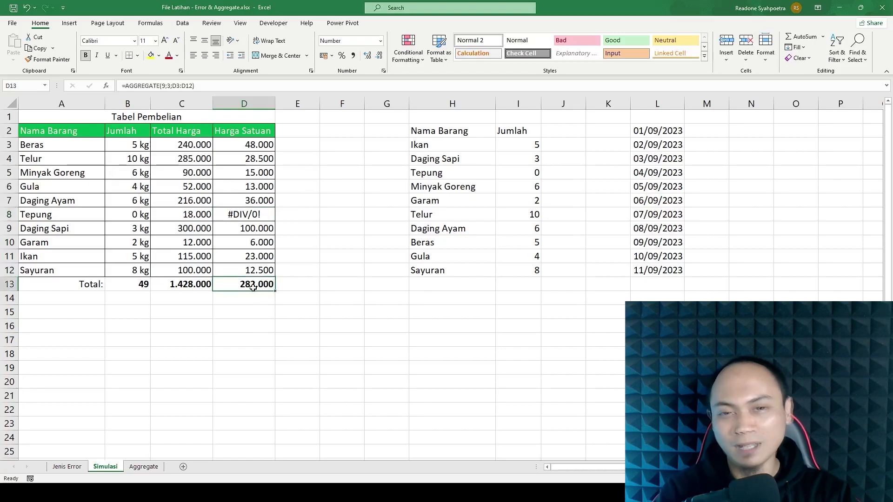